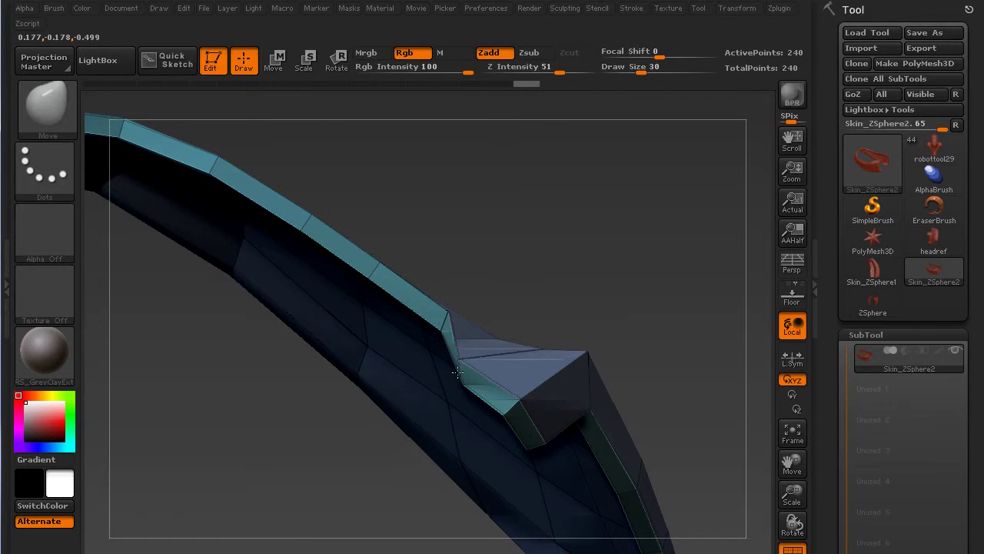
# - Reshape the rim at the notch and the square end of the band by moving its corner points with the Move brush
pyautogui.moveTo(545, 292)
pyautogui.mouseDown()
pyautogui.moveTo(556, 272)
pyautogui.moveTo(468, 374)
pyautogui.moveTo(621, 326)
pyautogui.moveTo(670, 341)
pyautogui.moveTo(622, 382)
pyautogui.moveTo(488, 384)
pyautogui.moveTo(467, 370)
pyautogui.mouseUp()
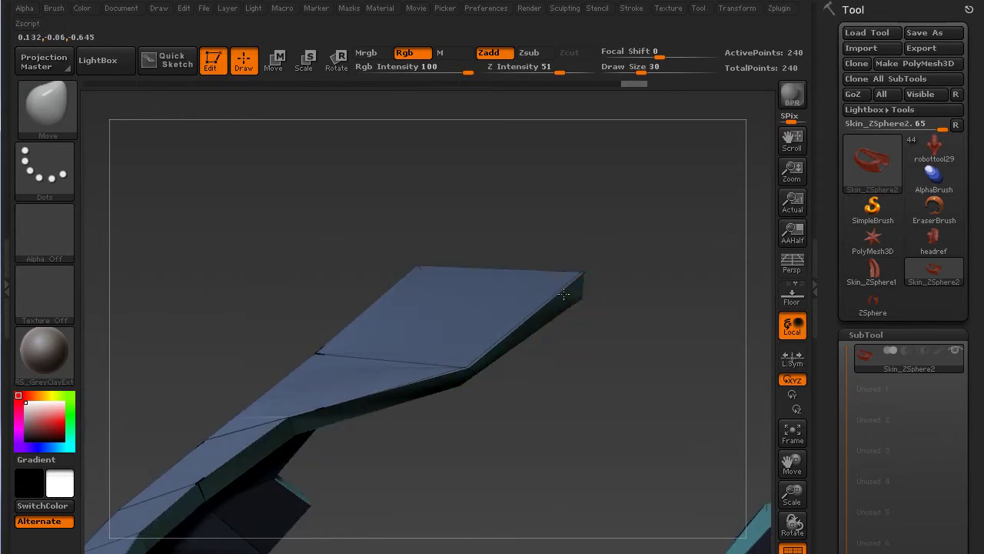
pyautogui.moveTo(564, 288)
pyautogui.mouseDown()
pyautogui.moveTo(605, 256)
pyautogui.moveTo(582, 292)
pyautogui.mouseUp()
pyautogui.moveTo(548, 321)
pyautogui.mouseDown()
pyautogui.moveTo(543, 341)
pyautogui.moveTo(487, 336)
pyautogui.moveTo(600, 331)
pyautogui.moveTo(649, 346)
pyautogui.mouseUp()
pyautogui.moveTo(625, 248); pyautogui.dragTo(626, 340)
pyautogui.moveTo(425, 420); pyautogui.dragTo(354, 371)
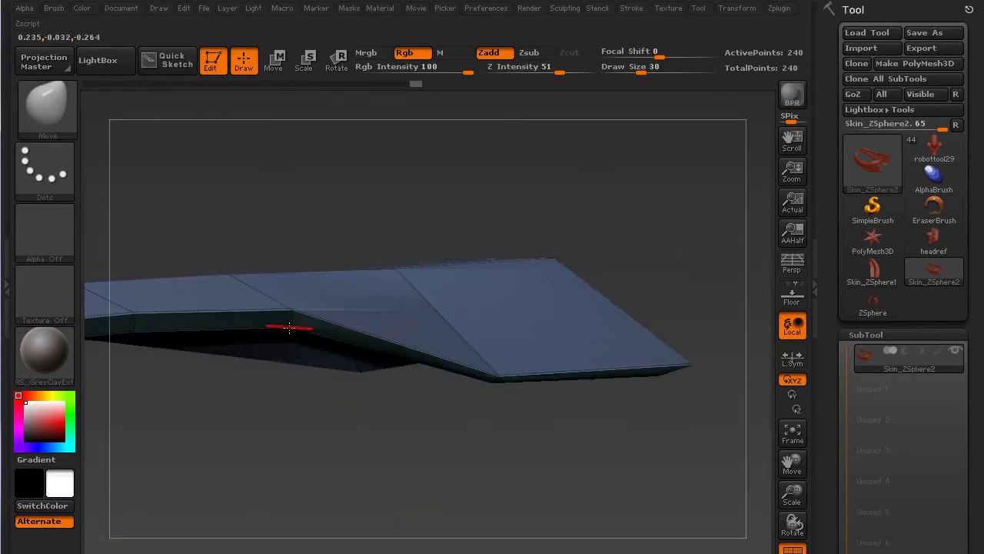
# - Pull the lower rim point at the bend near the band's end downward and adjust the neighbouring lip points with the Move brush
pyautogui.moveTo(295, 331); pyautogui.dragTo(295, 367)
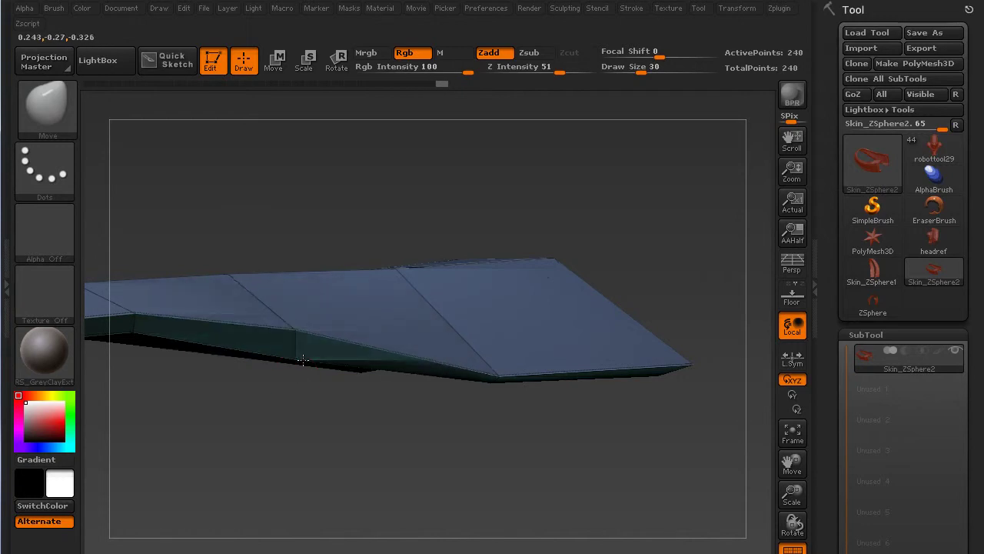
pyautogui.moveTo(307, 409)
pyautogui.mouseDown()
pyautogui.moveTo(316, 339)
pyautogui.moveTo(292, 346)
pyautogui.moveTo(304, 393)
pyautogui.mouseUp()
pyautogui.moveTo(430, 284); pyautogui.dragTo(394, 303)
pyautogui.moveTo(408, 343); pyautogui.dragTo(428, 327)
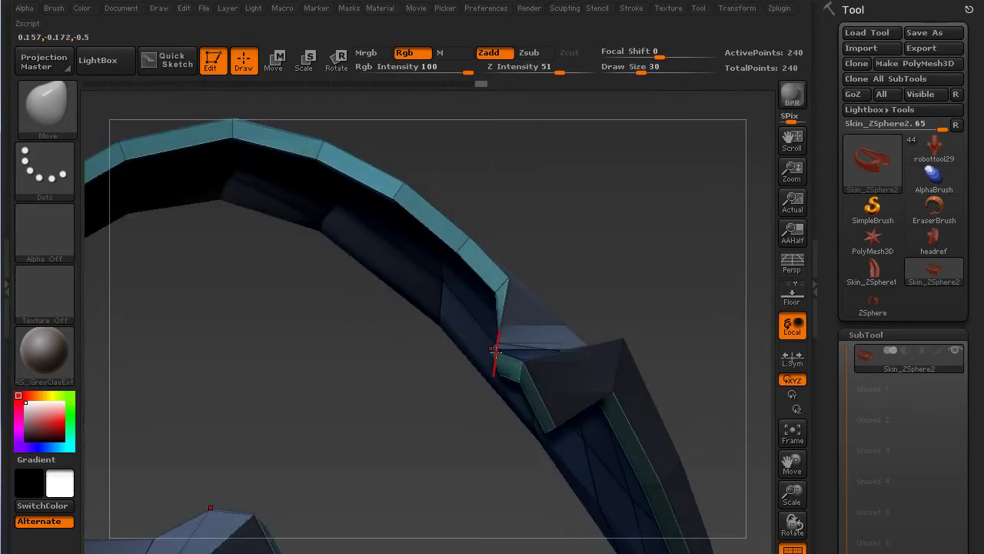
pyautogui.moveTo(466, 367)
pyautogui.mouseDown()
pyautogui.moveTo(623, 336)
pyautogui.moveTo(611, 316)
pyautogui.mouseUp()
# - Set the brush size to 53 and move the inner rim points beside the stepped end to soften the notch
pyautogui.press(']')
pyautogui.press(']')
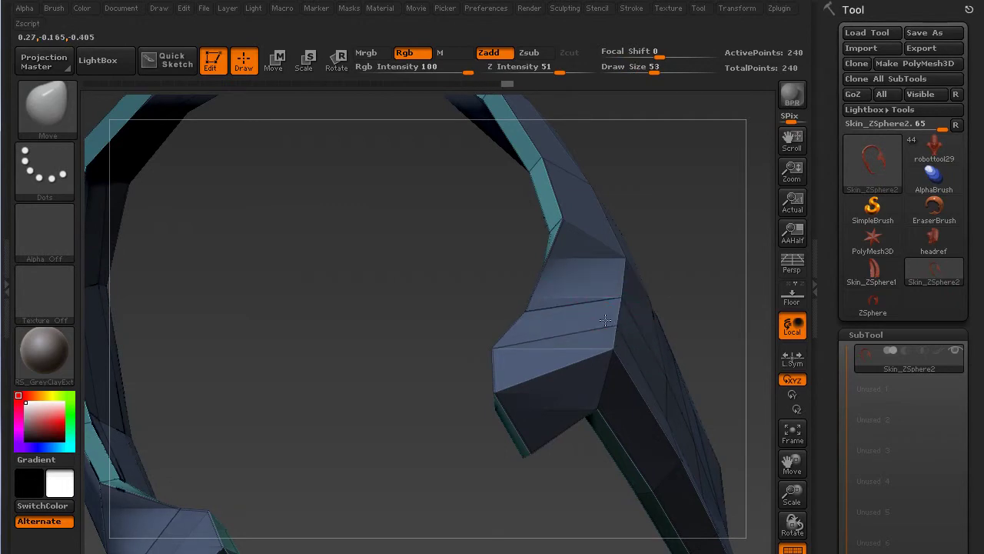
pyautogui.moveTo(593, 311); pyautogui.dragTo(561, 257)
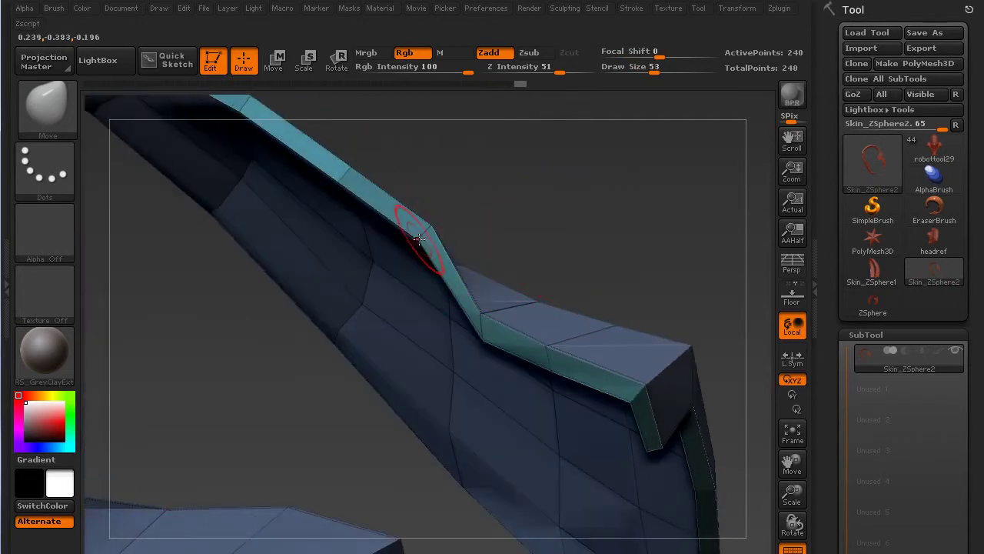
pyautogui.moveTo(416, 241)
pyautogui.mouseDown()
pyautogui.moveTo(413, 277)
pyautogui.moveTo(408, 269)
pyautogui.mouseUp()
pyautogui.moveTo(558, 223); pyautogui.dragTo(519, 226)
pyautogui.moveTo(410, 284)
pyautogui.mouseDown()
pyautogui.moveTo(405, 274)
pyautogui.moveTo(410, 280)
pyautogui.mouseUp()
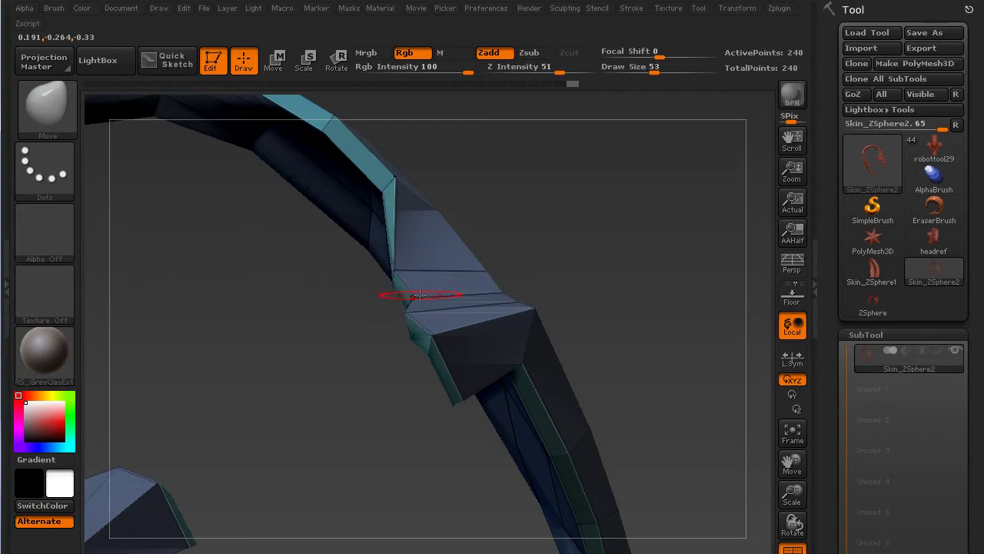
pyautogui.moveTo(392, 337); pyautogui.dragTo(402, 339)
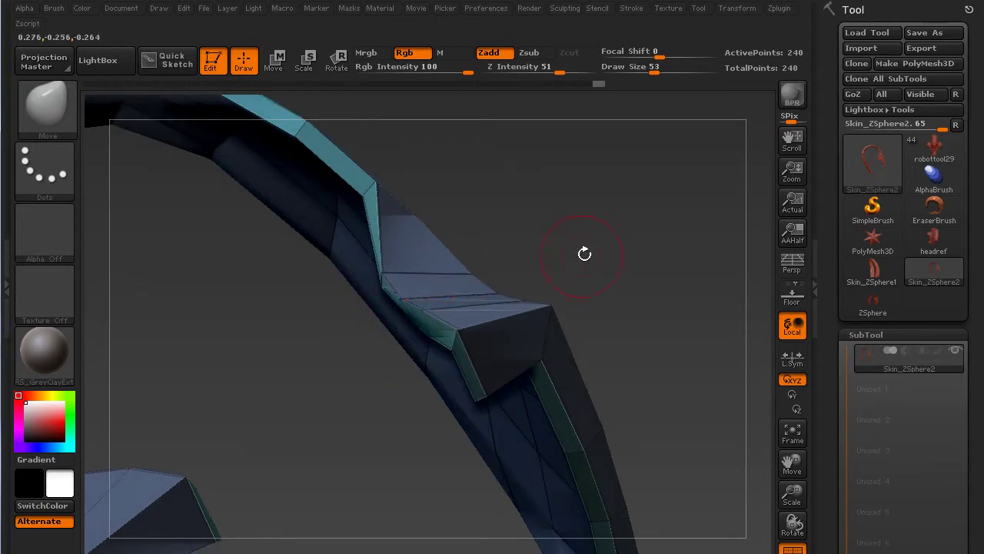
# - Nudge the inner rim points where the arch descends toward the band's end to even out the rim width
pyautogui.moveTo(585, 253); pyautogui.dragTo(662, 265)
pyautogui.keyDown('alt'); pyautogui.moveTo(444, 458); pyautogui.dragTo(409, 419); pyautogui.keyUp('alt')
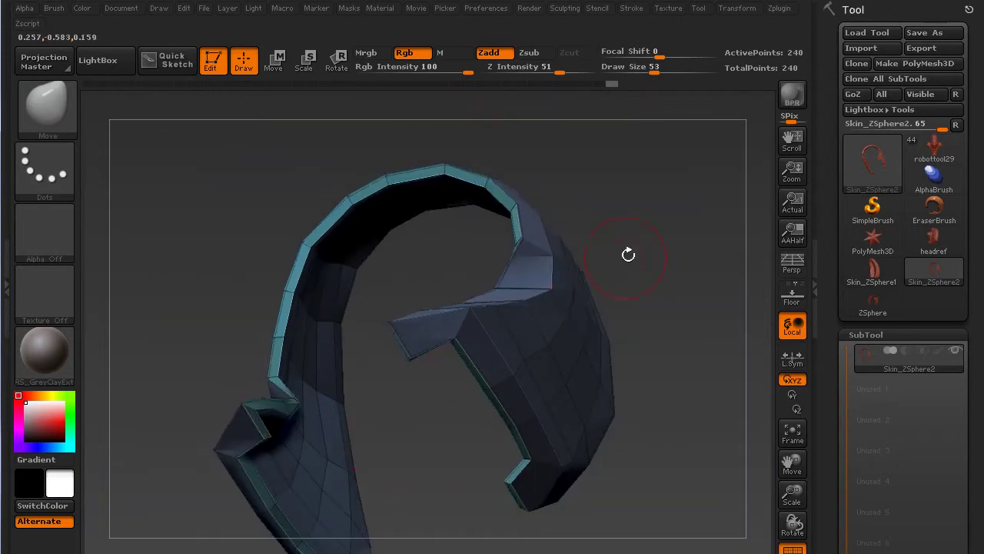
pyautogui.moveTo(629, 255)
pyautogui.mouseDown()
pyautogui.moveTo(657, 253)
pyautogui.moveTo(632, 257)
pyautogui.moveTo(644, 275)
pyautogui.moveTo(692, 250)
pyautogui.moveTo(630, 257)
pyautogui.moveTo(571, 237)
pyautogui.moveTo(472, 248)
pyautogui.moveTo(509, 298)
pyautogui.moveTo(431, 253)
pyautogui.moveTo(362, 307)
pyautogui.moveTo(390, 291)
pyautogui.mouseUp()
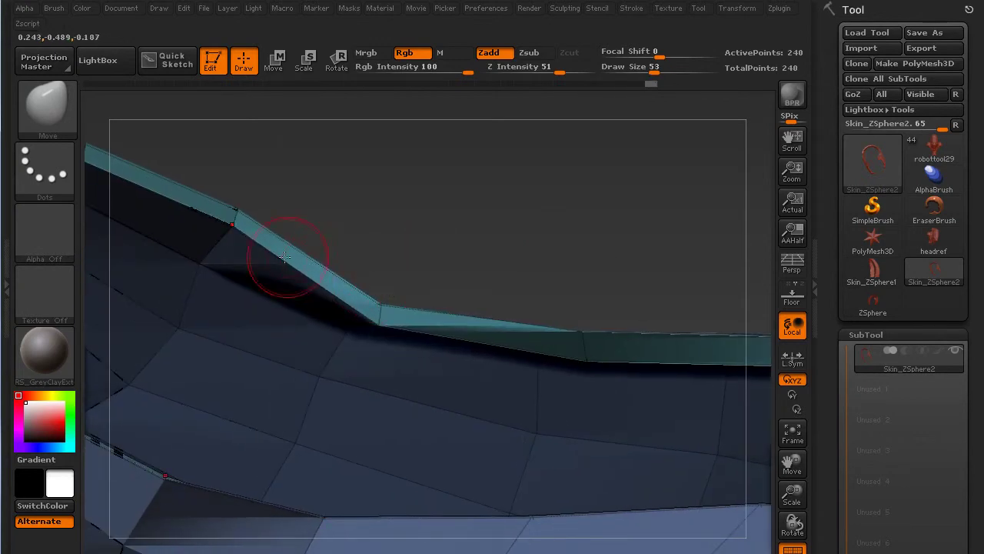
pyautogui.moveTo(224, 227)
pyautogui.mouseDown()
pyautogui.moveTo(217, 279)
pyautogui.moveTo(230, 236)
pyautogui.mouseUp()
pyautogui.moveTo(338, 223)
pyautogui.mouseDown()
pyautogui.moveTo(201, 212)
pyautogui.moveTo(315, 187)
pyautogui.moveTo(330, 226)
pyautogui.moveTo(378, 209)
pyautogui.moveTo(349, 242)
pyautogui.moveTo(367, 255)
pyautogui.mouseUp()
pyautogui.moveTo(237, 263); pyautogui.dragTo(585, 159)
# - Lower the upper edge points along the band's outer side to form a smoother dip
pyautogui.moveTo(628, 229); pyautogui.dragTo(612, 272)
pyautogui.moveTo(522, 249); pyautogui.dragTo(435, 273)
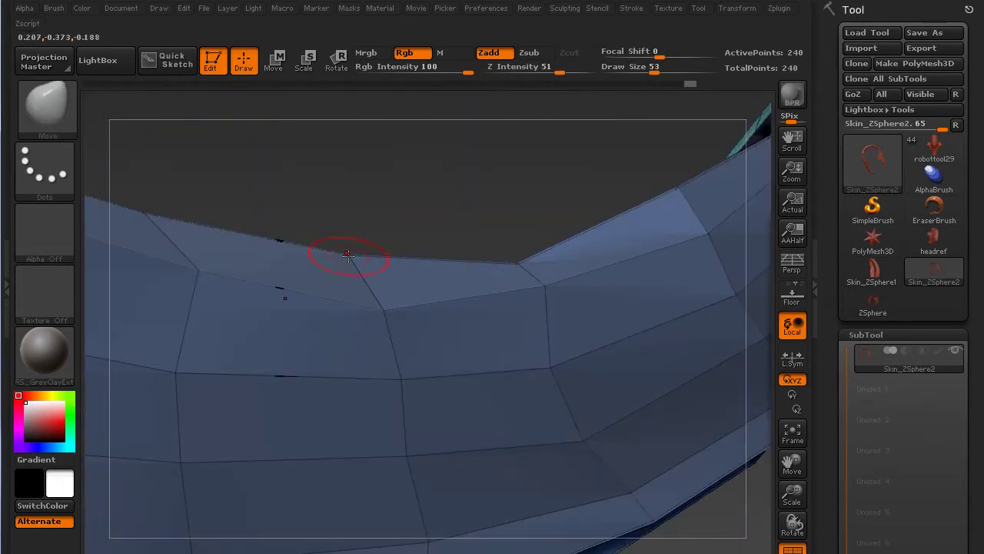
pyautogui.moveTo(348, 256); pyautogui.dragTo(357, 276)
pyautogui.keyDown('alt'); pyautogui.moveTo(384, 219); pyautogui.dragTo(523, 241); pyautogui.keyUp('alt')
pyautogui.moveTo(286, 239); pyautogui.dragTo(296, 269)
pyautogui.keyDown('alt'); pyautogui.moveTo(338, 211); pyautogui.dragTo(481, 230); pyautogui.keyUp('alt')
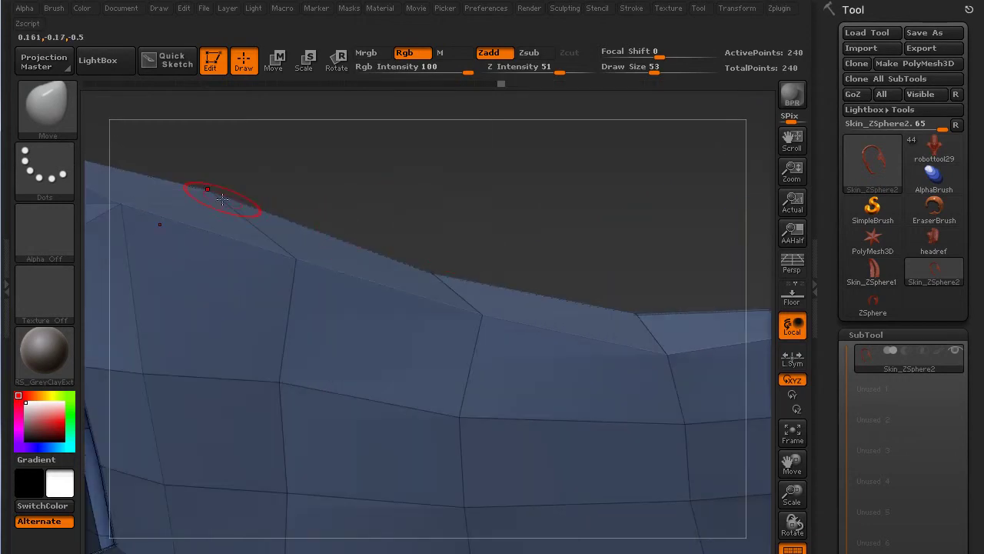
# - Refine the upper lip points between the arch and the band's end into one continuous curve on both sides
pyautogui.moveTo(396, 202)
pyautogui.mouseDown()
pyautogui.moveTo(472, 190)
pyautogui.moveTo(504, 222)
pyautogui.moveTo(479, 259)
pyautogui.moveTo(506, 213)
pyautogui.moveTo(481, 236)
pyautogui.moveTo(534, 231)
pyautogui.moveTo(561, 282)
pyautogui.moveTo(446, 251)
pyautogui.moveTo(417, 285)
pyautogui.moveTo(491, 263)
pyautogui.moveTo(484, 205)
pyautogui.moveTo(527, 226)
pyautogui.moveTo(399, 265)
pyautogui.moveTo(405, 286)
pyautogui.mouseUp()
pyautogui.moveTo(435, 199)
pyautogui.mouseDown()
pyautogui.moveTo(409, 281)
pyautogui.moveTo(436, 297)
pyautogui.moveTo(377, 283)
pyautogui.mouseUp()
pyautogui.moveTo(494, 269); pyautogui.dragTo(560, 279)
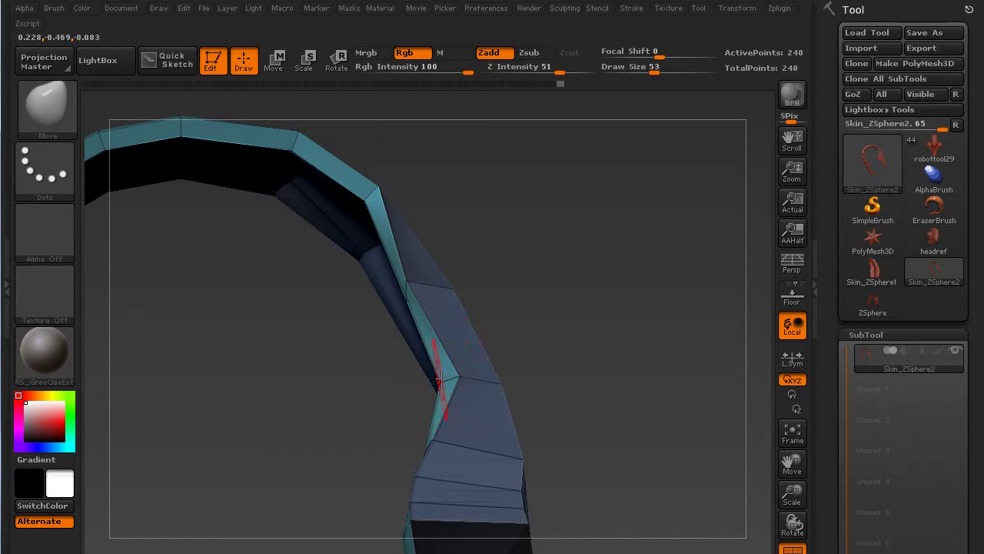
pyautogui.moveTo(440, 379); pyautogui.dragTo(529, 329)
pyautogui.moveTo(540, 375); pyautogui.dragTo(547, 368)
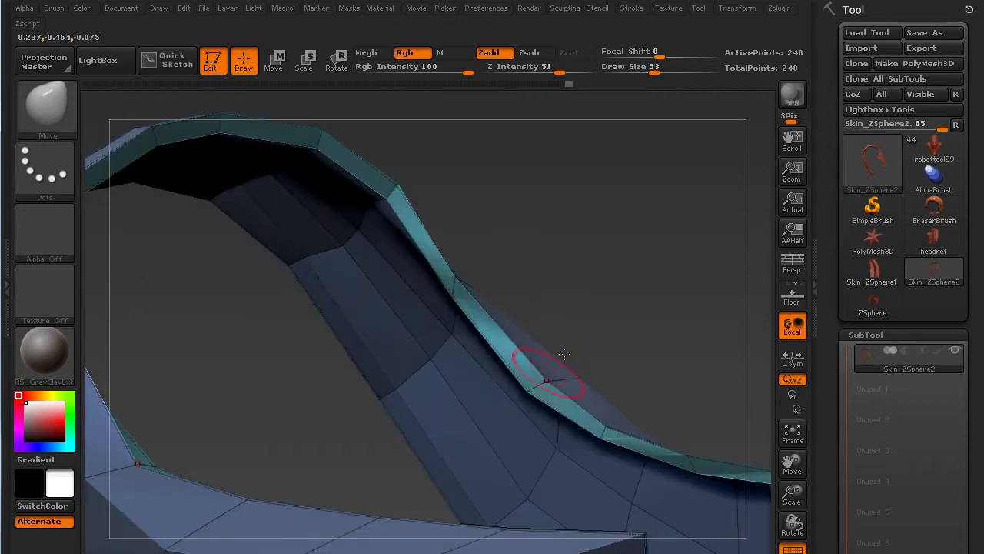
pyautogui.moveTo(622, 332); pyautogui.dragTo(522, 379)
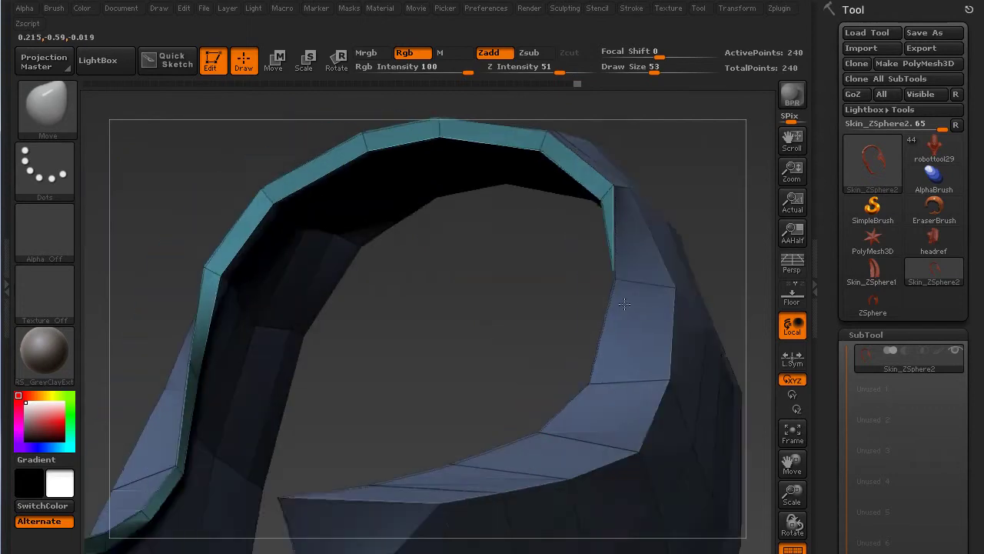
pyautogui.moveTo(653, 308)
pyautogui.mouseDown()
pyautogui.moveTo(472, 270)
pyautogui.moveTo(469, 334)
pyautogui.moveTo(503, 326)
pyautogui.mouseUp()
pyautogui.moveTo(568, 277); pyautogui.dragTo(620, 268)
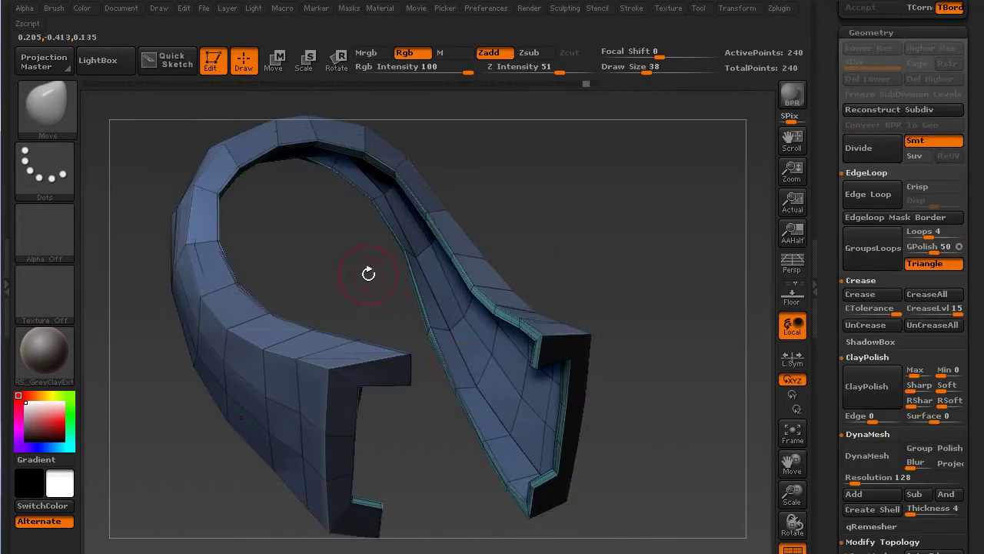
# - Inspect both band ends, then subdivide the mesh twice to preview the smoothing and undo both subdivisions
pyautogui.moveTo(368, 274); pyautogui.dragTo(566, 274)
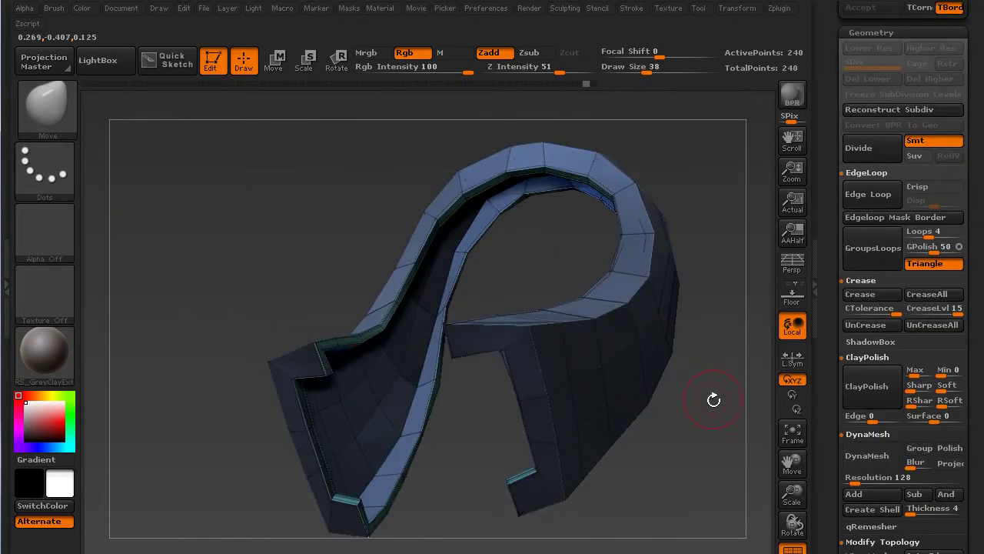
pyautogui.moveTo(713, 400); pyautogui.dragTo(497, 396)
pyautogui.keyDown('alt'); pyautogui.moveTo(253, 184); pyautogui.dragTo(333, 235); pyautogui.keyUp('alt')
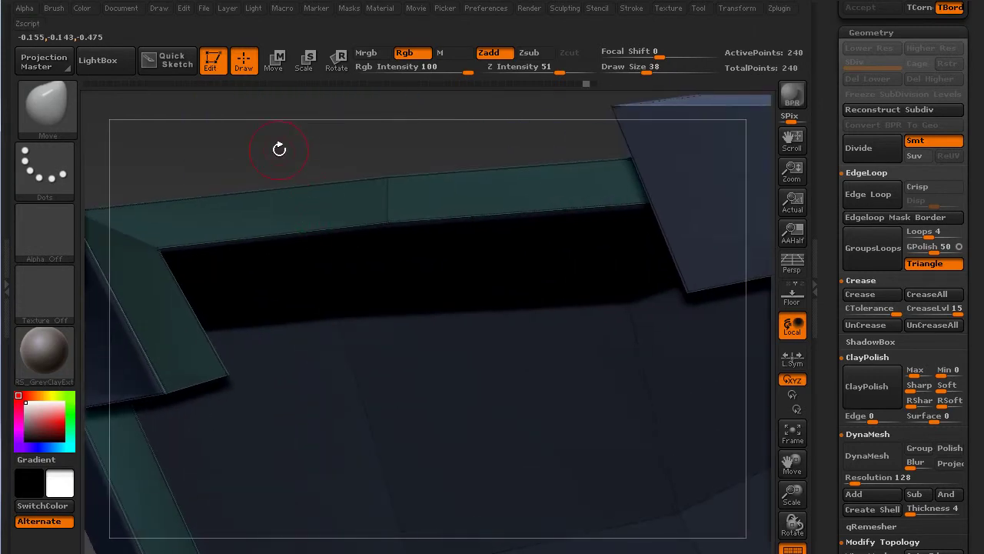
pyautogui.moveTo(279, 149); pyautogui.dragTo(357, 252)
pyautogui.moveTo(330, 195); pyautogui.dragTo(368, 230)
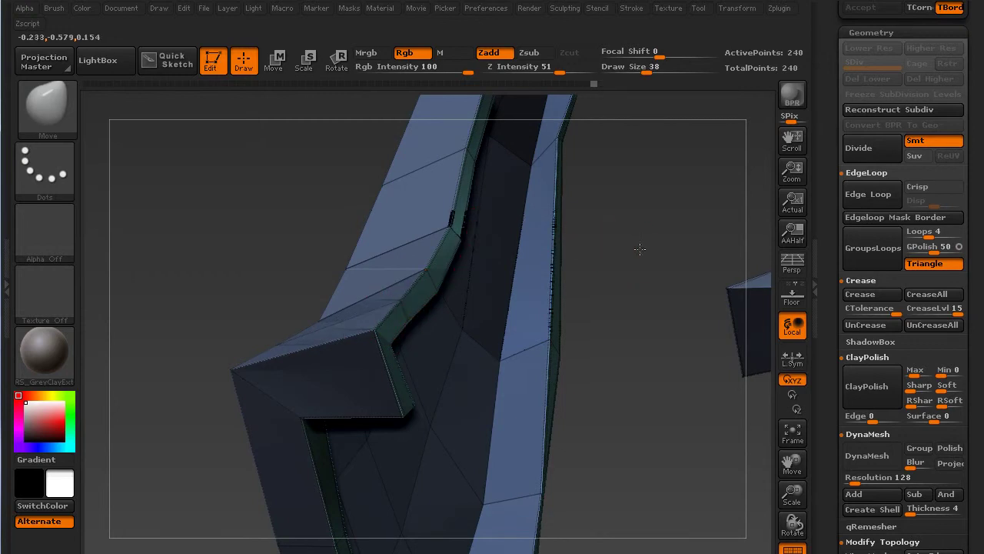
pyautogui.hotkey('ctrl', 'd')
pyautogui.press('ctrl')
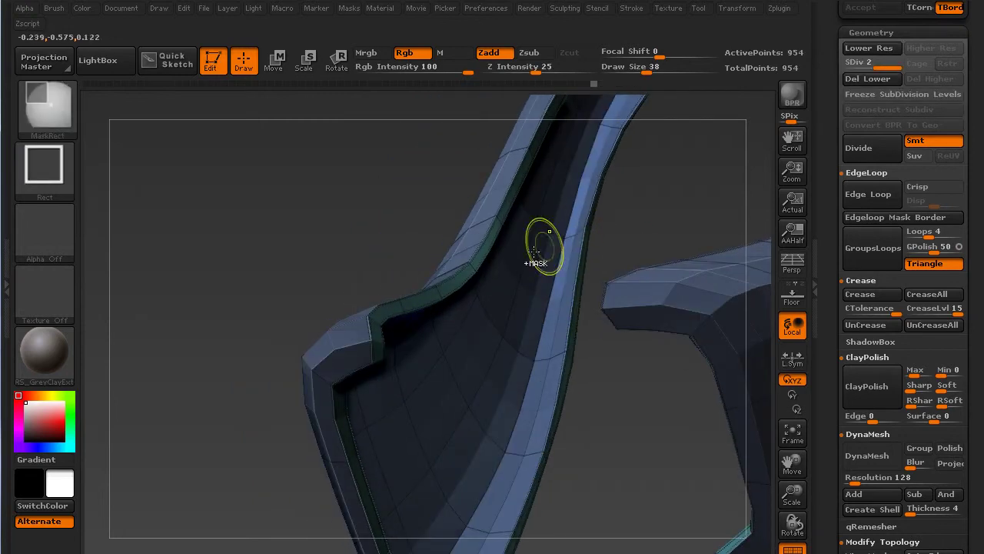
pyautogui.hotkey('ctrl', 'd')
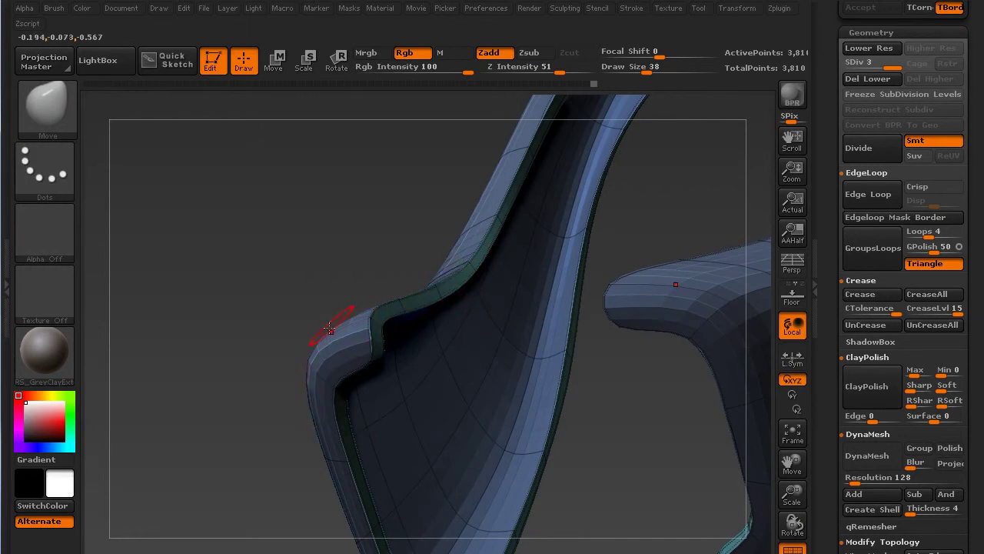
pyautogui.hotkey('ctrl', 'z')
pyautogui.hotkey('ctrl', 'z')
# - Hide the teal rim polygons and the lower edge strip, leaving the band's outer shell visible
pyautogui.moveTo(249, 292); pyautogui.dragTo(343, 313)
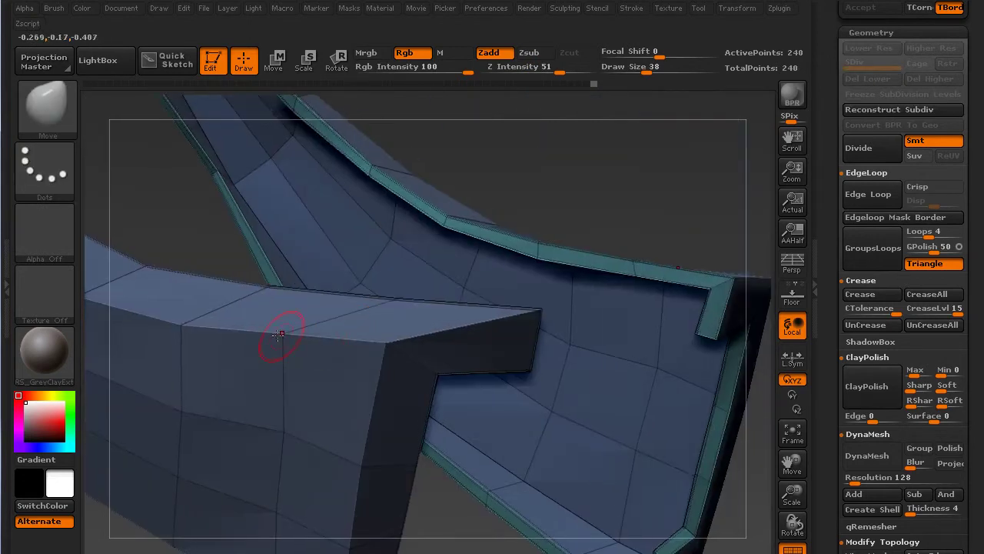
pyautogui.keyDown('ctrl'); pyautogui.keyDown('shift'); pyautogui.click(726, 423); pyautogui.keyUp('shift'); pyautogui.keyUp('ctrl')
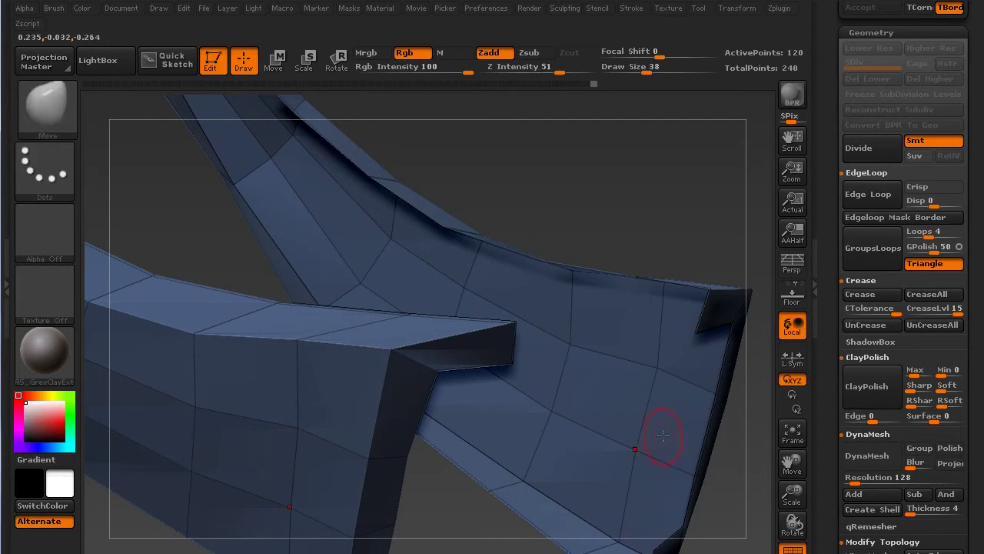
pyautogui.keyDown('ctrl'); pyautogui.keyDown('shift'); pyautogui.click(460, 496); pyautogui.keyUp('shift'); pyautogui.keyUp('ctrl')
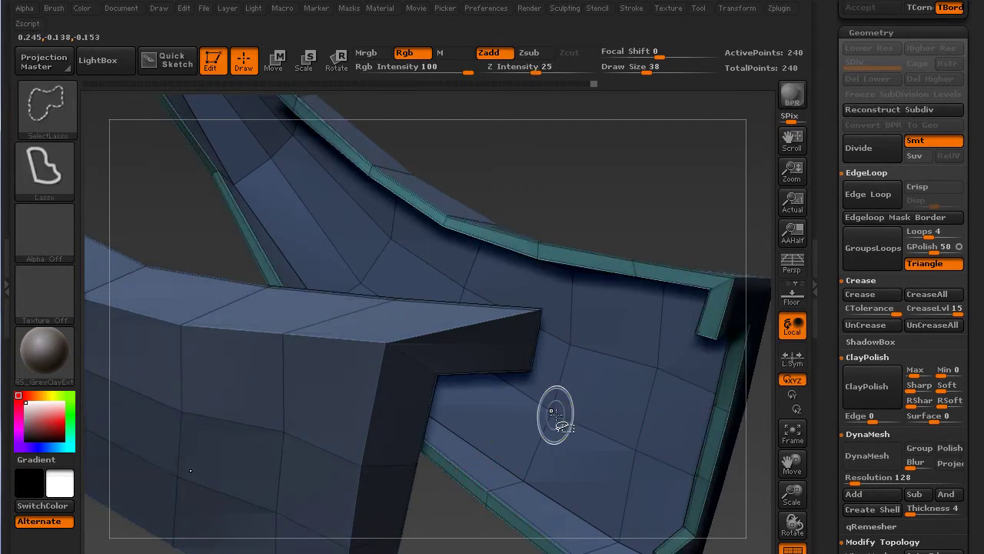
pyautogui.keyDown('ctrl'); pyautogui.keyDown('alt'); pyautogui.keyDown('shift'); pyautogui.click(505, 487); pyautogui.keyUp('shift'); pyautogui.keyUp('alt'); pyautogui.keyUp('ctrl')
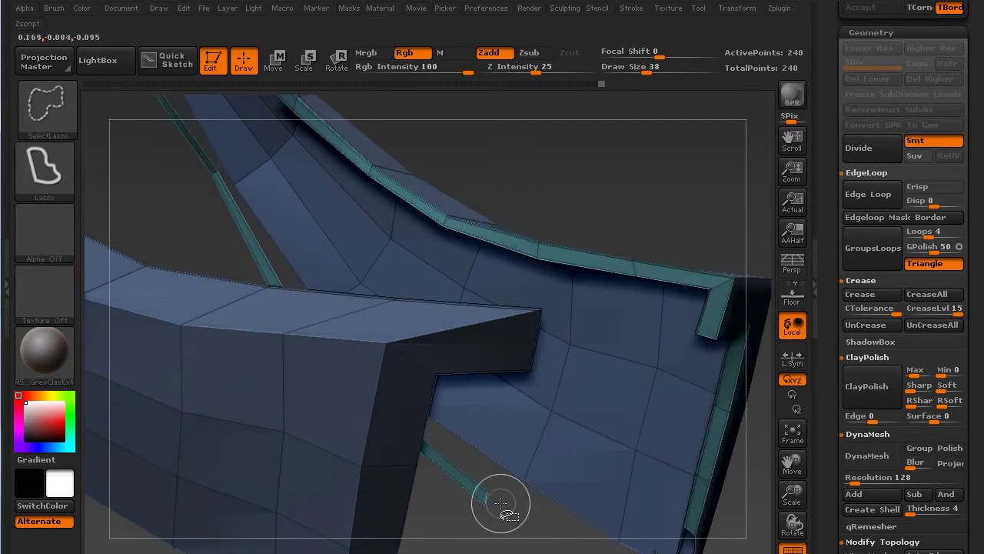
pyautogui.keyDown('ctrl'); pyautogui.keyDown('alt'); pyautogui.keyDown('shift'); pyautogui.click(696, 499); pyautogui.keyUp('shift'); pyautogui.keyUp('alt'); pyautogui.keyUp('ctrl')
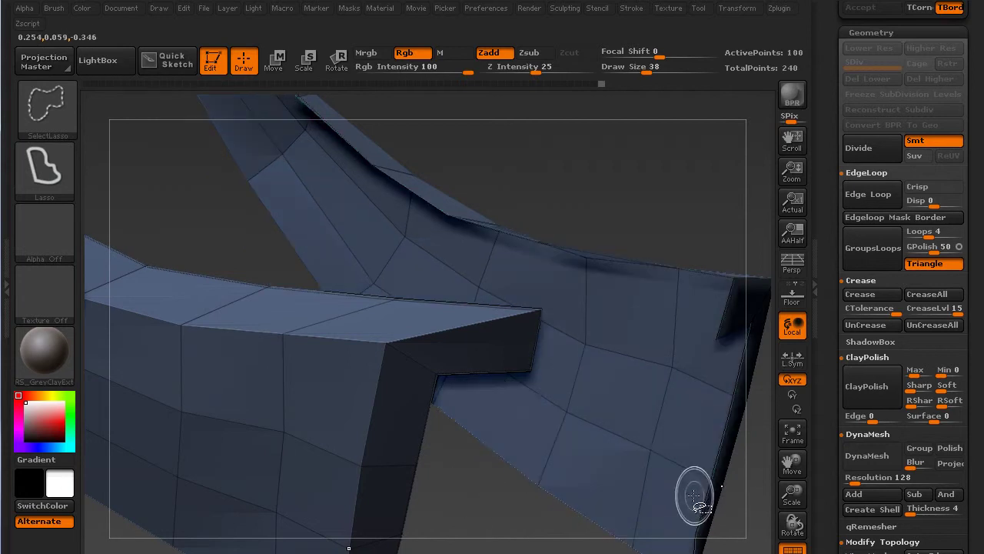
pyautogui.moveTo(502, 501); pyautogui.dragTo(684, 296)
pyautogui.moveTo(405, 394); pyautogui.dragTo(380, 385)
# - Hide the side, end and stray top faces with lasso selections, isolating the strip along the band's upper edge
pyautogui.hotkey('ctrl', 'shift')
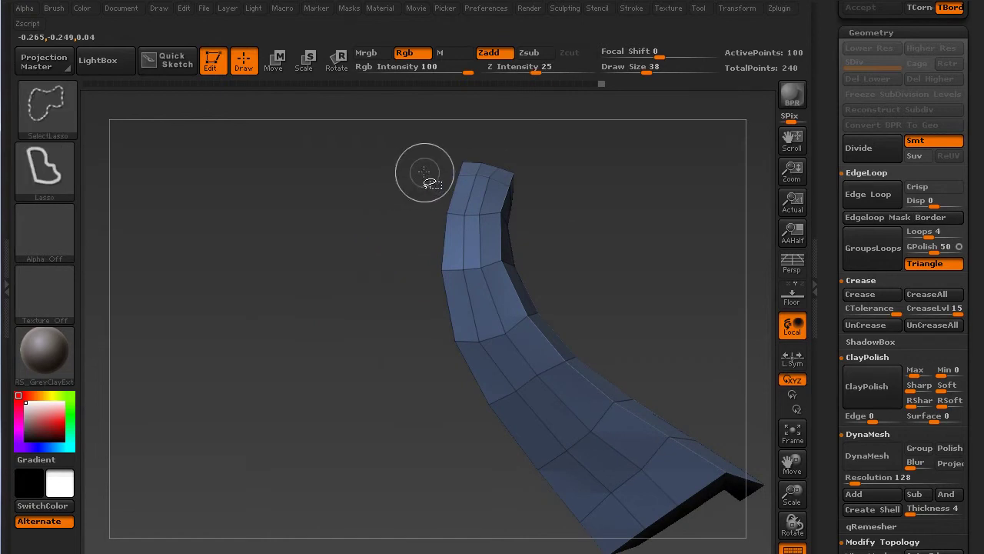
pyautogui.keyDown('ctrl'); pyautogui.keyDown('shift'); pyautogui.moveTo(390, 183); pyautogui.dragTo(484, 136); pyautogui.keyUp('shift'); pyautogui.keyUp('ctrl')
pyautogui.keyDown('ctrl'); pyautogui.keyDown('shift'); pyautogui.moveTo(486, 200); pyautogui.dragTo(504, 316); pyautogui.keyUp('shift'); pyautogui.keyUp('ctrl')
pyautogui.keyDown('ctrl'); pyautogui.keyDown('shift'); pyautogui.moveTo(664, 482); pyautogui.dragTo(652, 548); pyautogui.keyUp('shift'); pyautogui.keyUp('ctrl')
pyautogui.moveTo(506, 523)
pyautogui.mouseDown()
pyautogui.moveTo(403, 477)
pyautogui.moveTo(439, 468)
pyautogui.mouseUp()
pyautogui.moveTo(542, 519)
pyautogui.keyDown('ctrl'); pyautogui.keyDown('shift'); pyautogui.mouseDown()
pyautogui.moveTo(421, 507)
pyautogui.moveTo(419, 466)
pyautogui.moveTo(508, 470)
pyautogui.mouseUp(); pyautogui.keyUp('shift'); pyautogui.keyUp('ctrl')
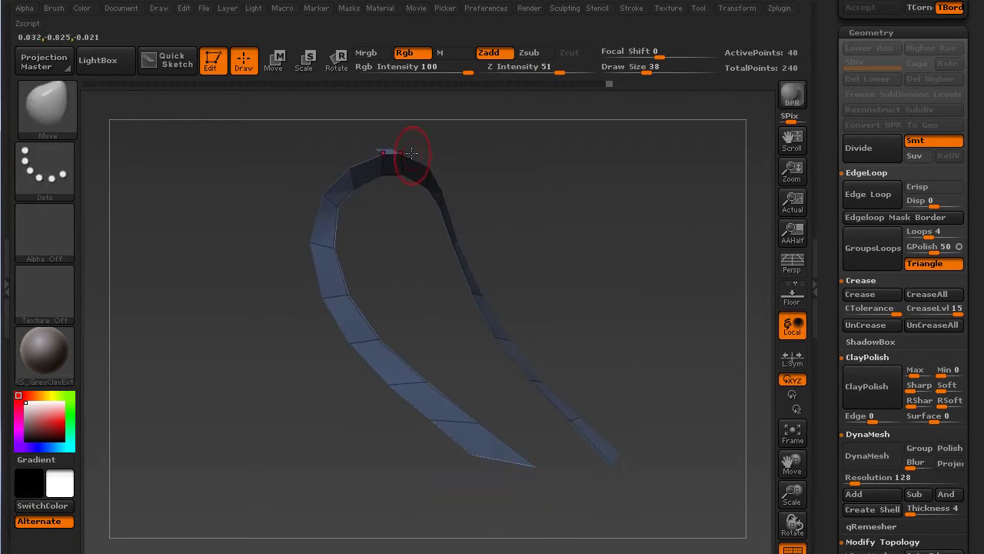
pyautogui.hotkey('ctrl', 'shift')
pyautogui.keyDown('ctrl'); pyautogui.keyDown('shift'); pyautogui.moveTo(380, 150); pyautogui.dragTo(396, 149); pyautogui.keyUp('shift'); pyautogui.keyUp('ctrl')
# - Crease the border of the isolated upper strip and show the whole mesh again
pyautogui.moveTo(525, 173)
pyautogui.mouseDown()
pyautogui.moveTo(446, 176)
pyautogui.moveTo(471, 182)
pyautogui.moveTo(471, 274)
pyautogui.mouseUp()
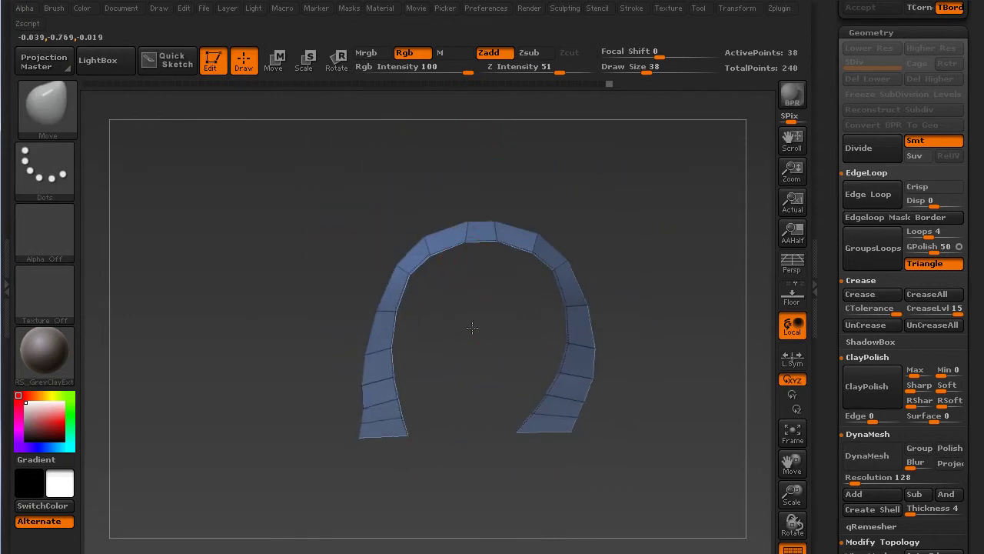
pyautogui.moveTo(472, 327); pyautogui.dragTo(477, 308)
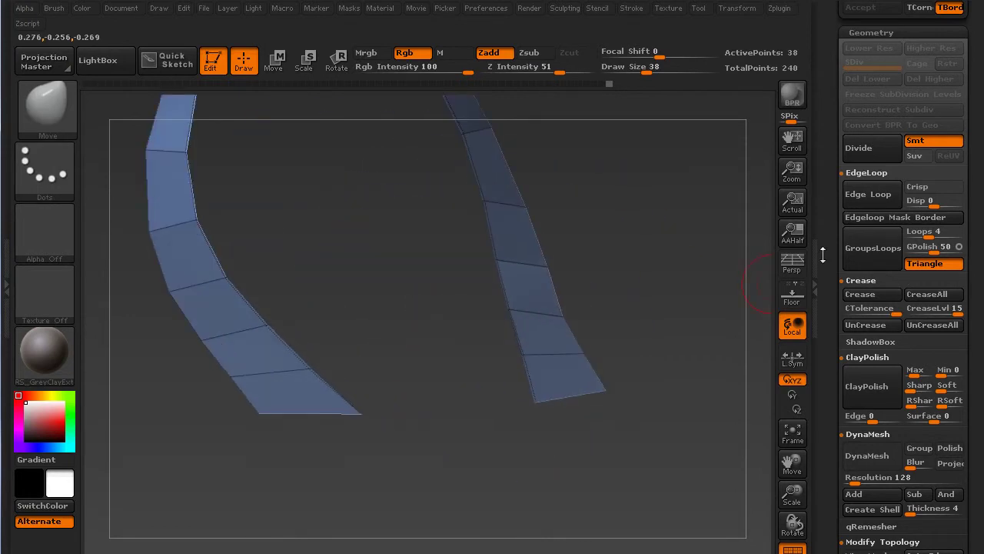
pyautogui.scroll(1, 865, 112)
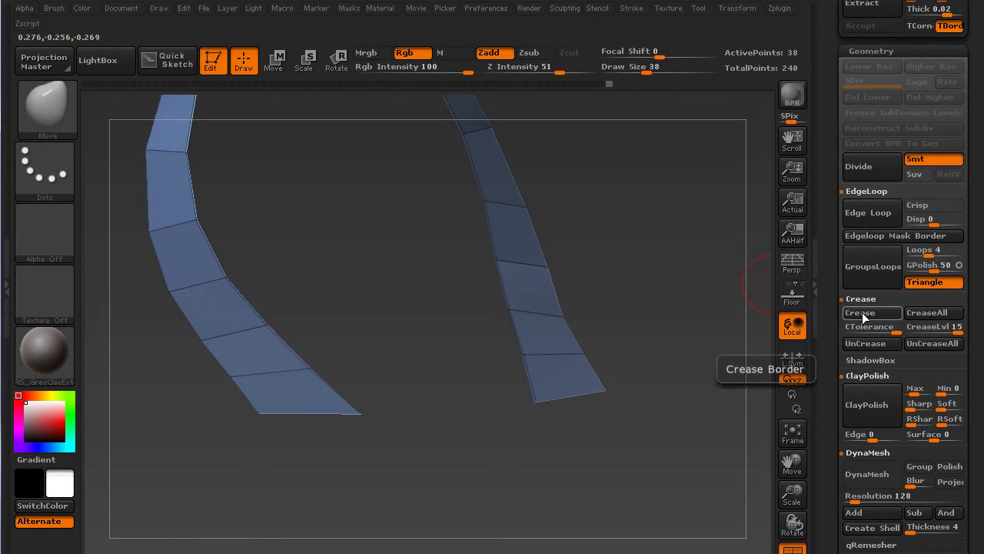
pyautogui.click(864, 313)
pyautogui.moveTo(640, 326); pyautogui.dragTo(630, 320)
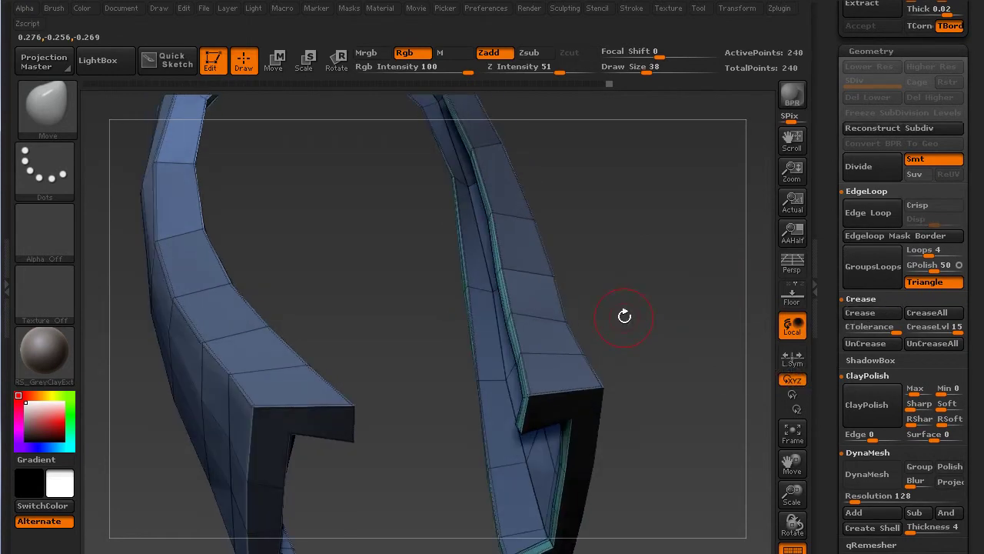
# - Subdivide the mesh twice to preview the creased upper edges, then undo both subdivisions
pyautogui.hotkey('ctrl', 'd')
pyautogui.hotkey('ctrl', 'd')
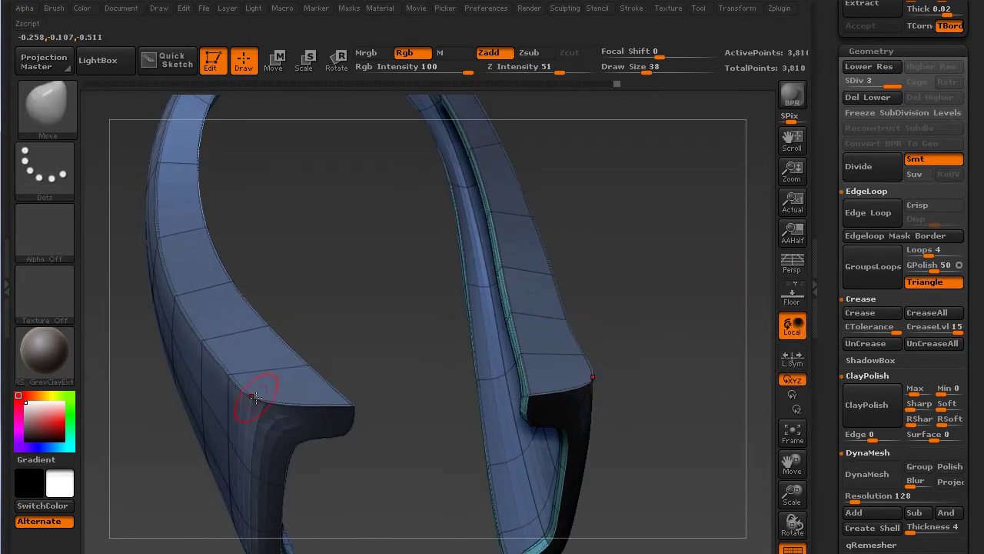
pyautogui.hotkey('ctrl', 'z')
pyautogui.hotkey('ctrl', 'z')
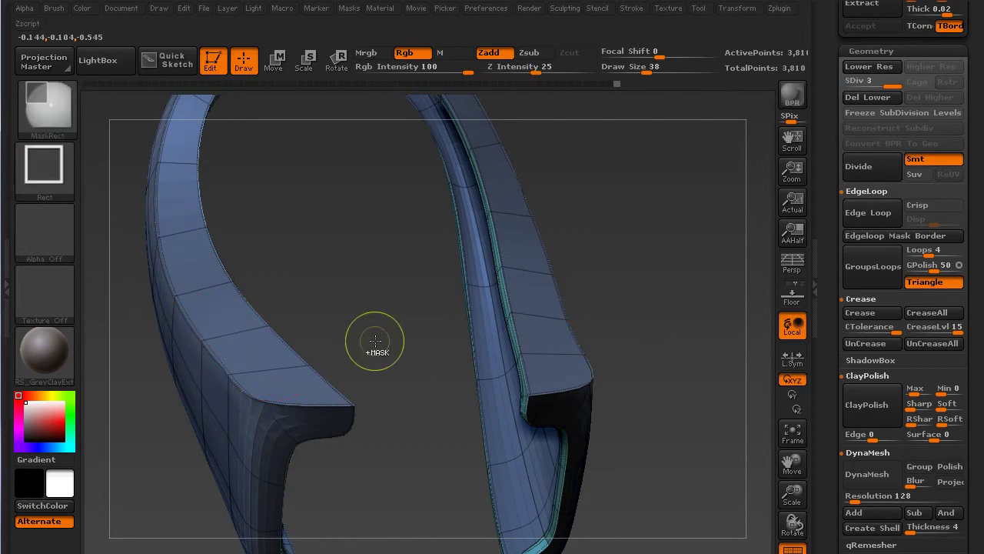
pyautogui.moveTo(366, 283); pyautogui.dragTo(335, 253)
pyautogui.moveTo(674, 288); pyautogui.dragTo(613, 340)
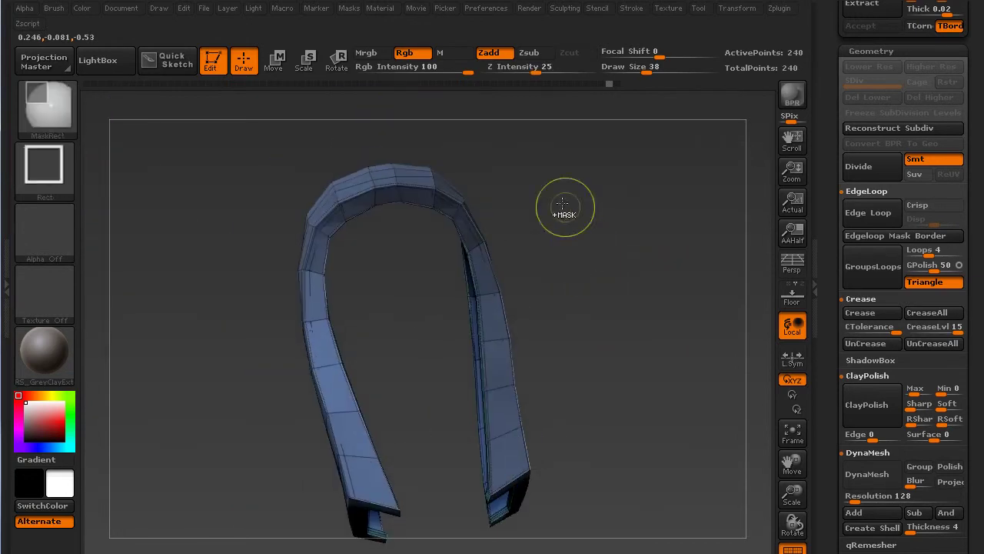
# - Isolate the band's two open end sections with a lasso selection, hiding the rest of the mesh
pyautogui.moveTo(541, 147)
pyautogui.keyDown('ctrl'); pyautogui.keyDown('shift'); pyautogui.mouseDown()
pyautogui.moveTo(428, 137)
pyautogui.moveTo(215, 269)
pyautogui.moveTo(302, 473)
pyautogui.moveTo(477, 430)
pyautogui.moveTo(539, 230)
pyautogui.mouseUp(); pyautogui.keyUp('shift'); pyautogui.keyUp('ctrl')
pyautogui.moveTo(618, 423)
pyautogui.mouseDown()
pyautogui.moveTo(576, 352)
pyautogui.moveTo(586, 297)
pyautogui.moveTo(622, 281)
pyautogui.moveTo(625, 265)
pyautogui.mouseUp()
pyautogui.keyDown('alt'); pyautogui.moveTo(391, 377); pyautogui.dragTo(399, 450); pyautogui.keyUp('alt')
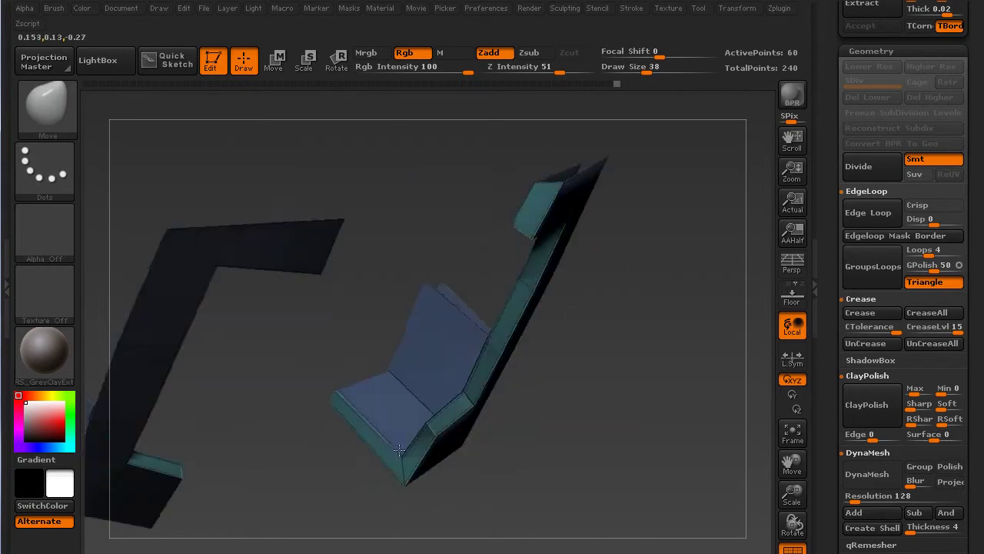
pyautogui.keyDown('ctrl'); pyautogui.keyDown('shift'); pyautogui.click(427, 389); pyautogui.keyUp('shift'); pyautogui.keyUp('ctrl')
pyautogui.keyDown('ctrl'); pyautogui.keyDown('shift'); pyautogui.click(431, 383); pyautogui.keyUp('shift'); pyautogui.keyUp('ctrl')
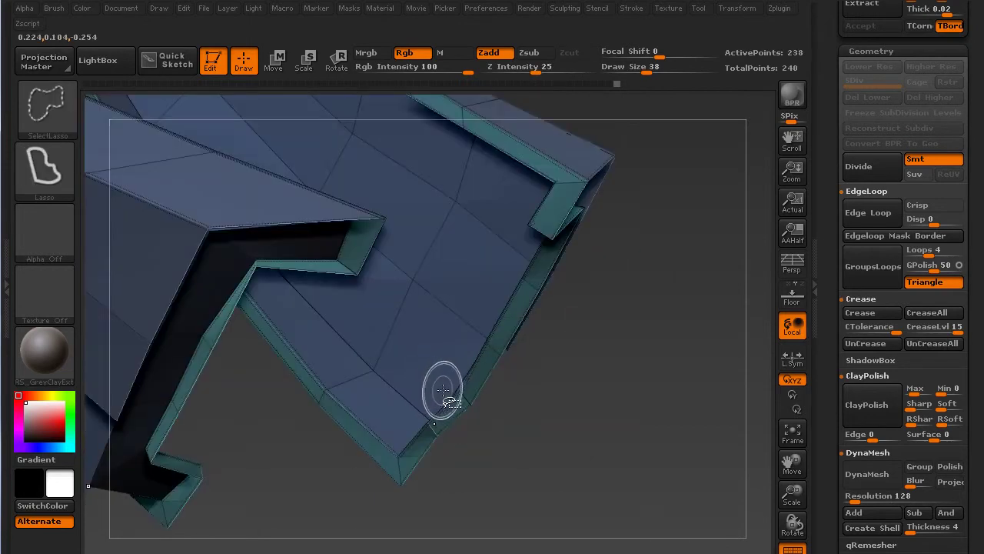
pyautogui.hotkey('ctrl', 'z')
# - Isolate the flat C-shaped end faces, crease their border, and show the whole mesh again
pyautogui.moveTo(430, 272)
pyautogui.keyDown('ctrl'); pyautogui.keyDown('shift'); pyautogui.mouseDown()
pyautogui.moveTo(315, 418)
pyautogui.moveTo(337, 436)
pyautogui.mouseUp(); pyautogui.keyUp('shift'); pyautogui.keyUp('ctrl')
pyautogui.moveTo(646, 377)
pyautogui.mouseDown()
pyautogui.moveTo(593, 380)
pyautogui.moveTo(508, 361)
pyautogui.mouseUp()
pyautogui.keyDown('alt'); pyautogui.moveTo(274, 316); pyautogui.dragTo(468, 362); pyautogui.keyUp('alt')
pyautogui.keyDown('alt'); pyautogui.moveTo(352, 345); pyautogui.dragTo(439, 369); pyautogui.keyUp('alt')
pyautogui.keyDown('alt'); pyautogui.moveTo(343, 322); pyautogui.dragTo(378, 331); pyautogui.keyUp('alt')
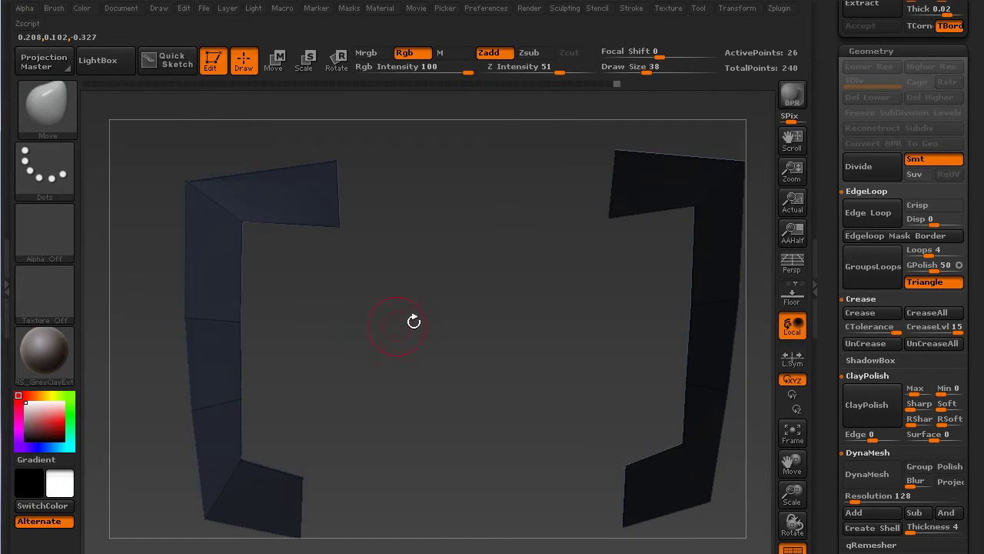
pyautogui.click(869, 313)
pyautogui.keyDown('ctrl'); pyautogui.keyDown('shift'); pyautogui.click(817, 315); pyautogui.keyUp('shift'); pyautogui.keyUp('ctrl')
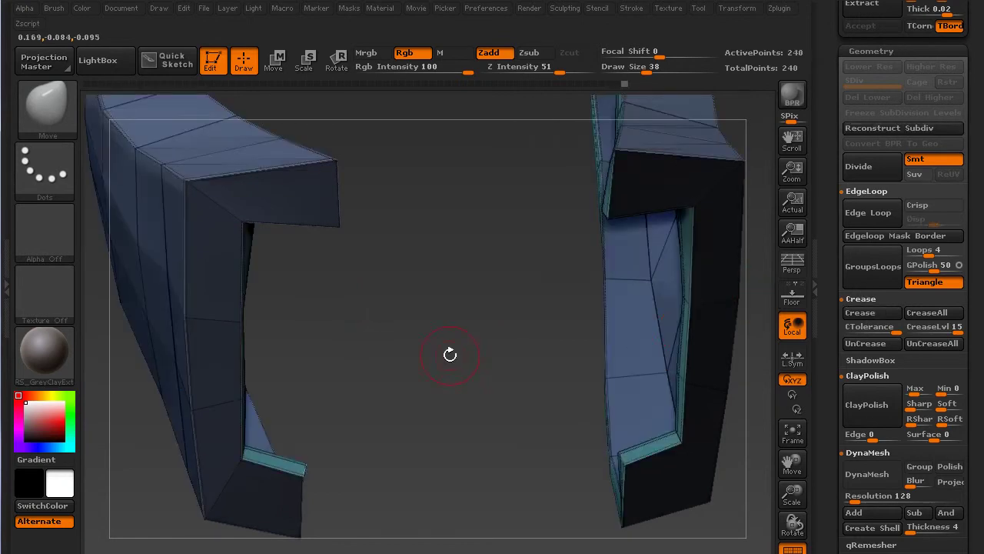
# - Subdivide the mesh twice to preview the creased end faces, then undo both subdivisions
pyautogui.hotkey('ctrl', 'd')
pyautogui.hotkey('ctrl', 'd')
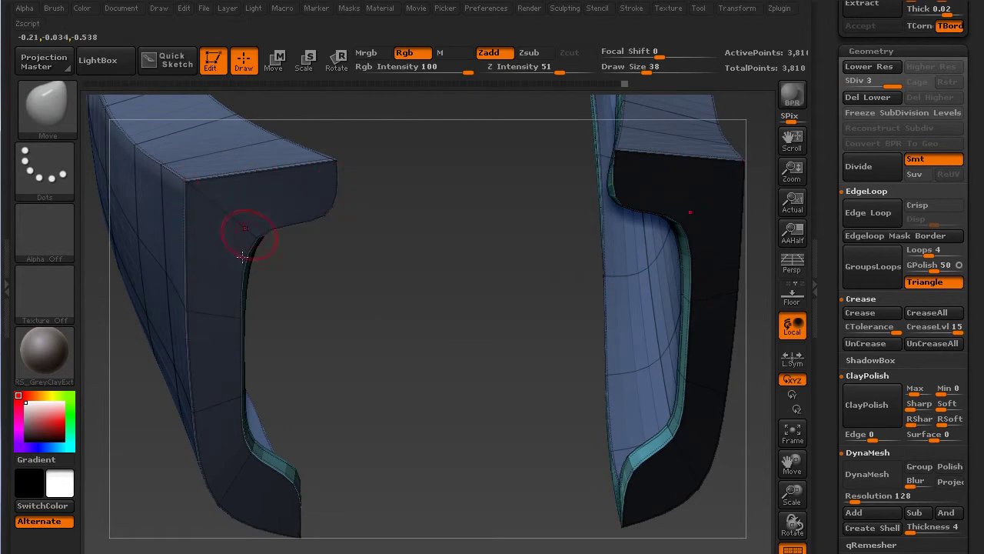
pyautogui.hotkey('ctrl', 'z')
pyautogui.hotkey('ctrl', 'z')
pyautogui.moveTo(415, 329); pyautogui.dragTo(173, 347)
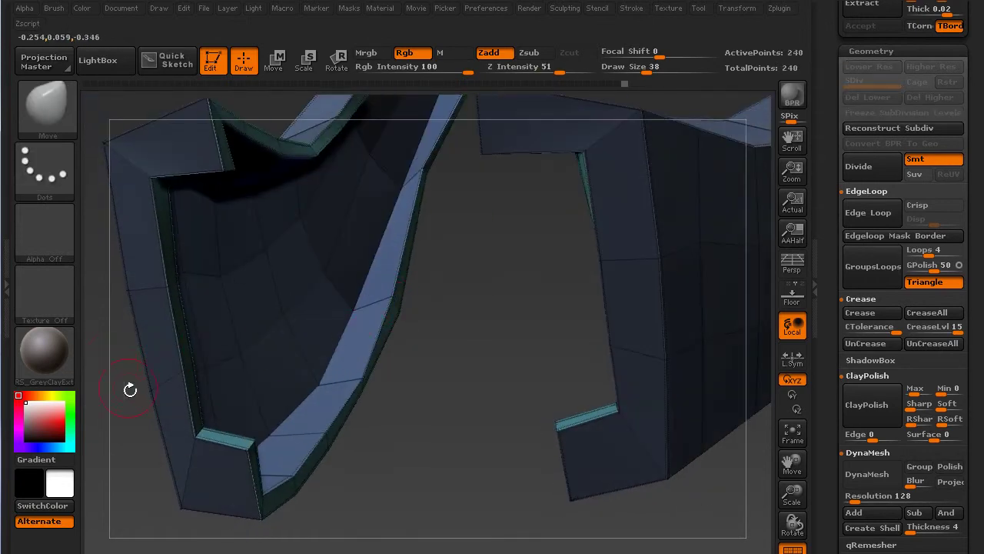
# - Isolate the band's two end sections and hide the teal rim polygons there
pyautogui.moveTo(128, 404); pyautogui.dragTo(195, 462)
pyautogui.moveTo(374, 328)
pyautogui.mouseDown()
pyautogui.moveTo(384, 313)
pyautogui.moveTo(446, 320)
pyautogui.moveTo(359, 282)
pyautogui.moveTo(373, 315)
pyautogui.mouseUp()
pyautogui.moveTo(685, 156)
pyautogui.mouseDown()
pyautogui.moveTo(693, 150)
pyautogui.moveTo(651, 110)
pyautogui.moveTo(326, 264)
pyautogui.moveTo(658, 307)
pyautogui.moveTo(683, 364)
pyautogui.moveTo(536, 415)
pyautogui.moveTo(518, 377)
pyautogui.moveTo(407, 385)
pyautogui.mouseUp()
pyautogui.keyDown('alt'); pyautogui.moveTo(518, 416); pyautogui.dragTo(520, 461); pyautogui.keyUp('alt')
pyautogui.hotkey('ctrl', 'shift')
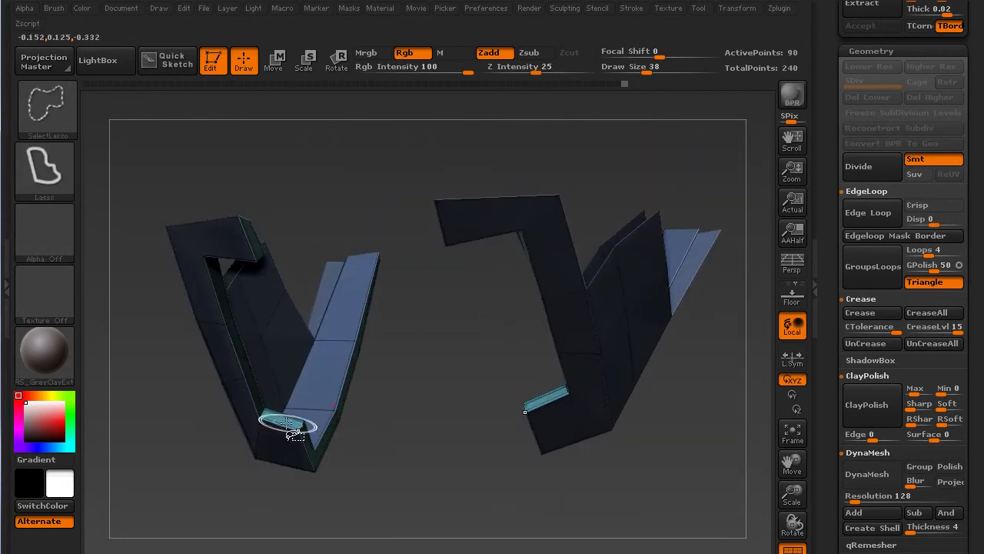
pyautogui.keyDown('ctrl'); pyautogui.keyDown('shift'); pyautogui.click(289, 417); pyautogui.keyUp('shift'); pyautogui.keyUp('ctrl')
pyautogui.moveTo(430, 389); pyautogui.dragTo(382, 387)
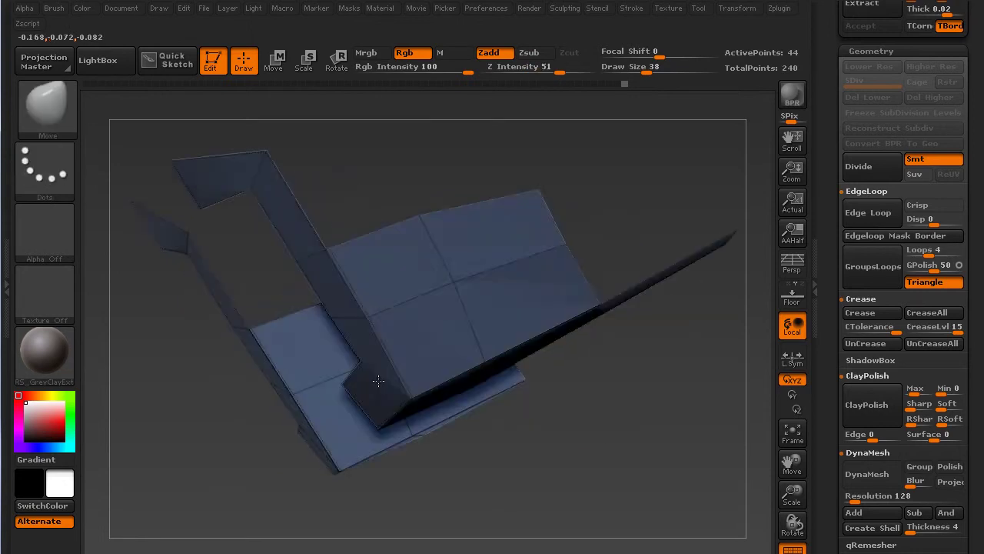
# - Isolate the upper tab faces of both ends, crease their border, and show the whole mesh again
pyautogui.moveTo(556, 460)
pyautogui.mouseDown()
pyautogui.moveTo(545, 378)
pyautogui.moveTo(369, 371)
pyautogui.moveTo(282, 239)
pyautogui.moveTo(554, 237)
pyautogui.moveTo(576, 257)
pyautogui.mouseUp()
pyautogui.press('ctrl')
pyautogui.keyDown('ctrl'); pyautogui.click(582, 269); pyautogui.keyUp('ctrl')
pyautogui.moveTo(581, 370)
pyautogui.keyDown('ctrl'); pyautogui.keyDown('shift'); pyautogui.mouseDown()
pyautogui.moveTo(401, 377)
pyautogui.moveTo(307, 203)
pyautogui.moveTo(628, 231)
pyautogui.moveTo(580, 246)
pyautogui.moveTo(606, 210)
pyautogui.moveTo(596, 206)
pyautogui.moveTo(614, 262)
pyautogui.mouseUp(); pyautogui.keyUp('shift'); pyautogui.keyUp('ctrl')
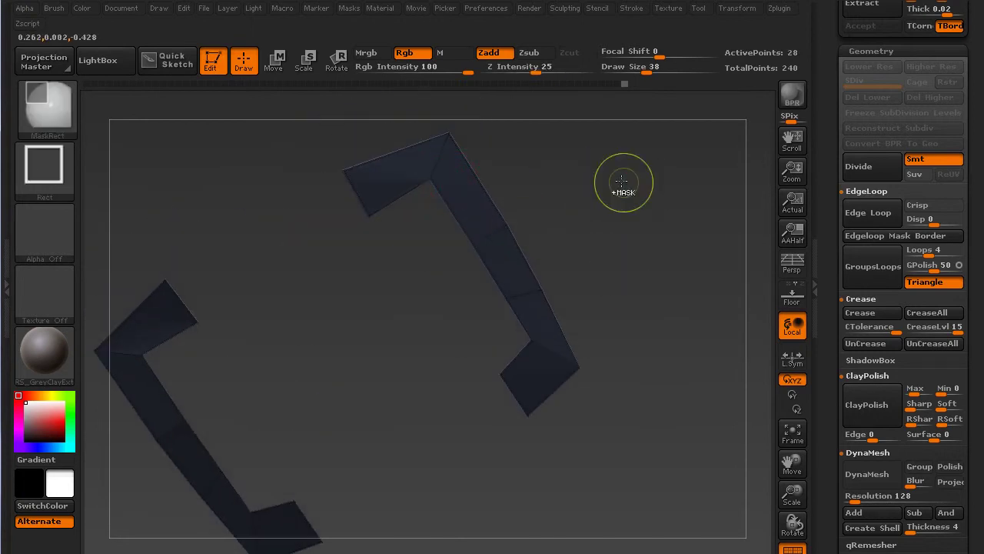
pyautogui.moveTo(613, 169)
pyautogui.keyDown('ctrl'); pyautogui.keyDown('alt'); pyautogui.keyDown('shift'); pyautogui.mouseDown()
pyautogui.moveTo(390, 298)
pyautogui.moveTo(616, 415)
pyautogui.moveTo(408, 341)
pyautogui.moveTo(482, 177)
pyautogui.mouseUp(); pyautogui.keyUp('shift'); pyautogui.keyUp('alt'); pyautogui.keyUp('ctrl')
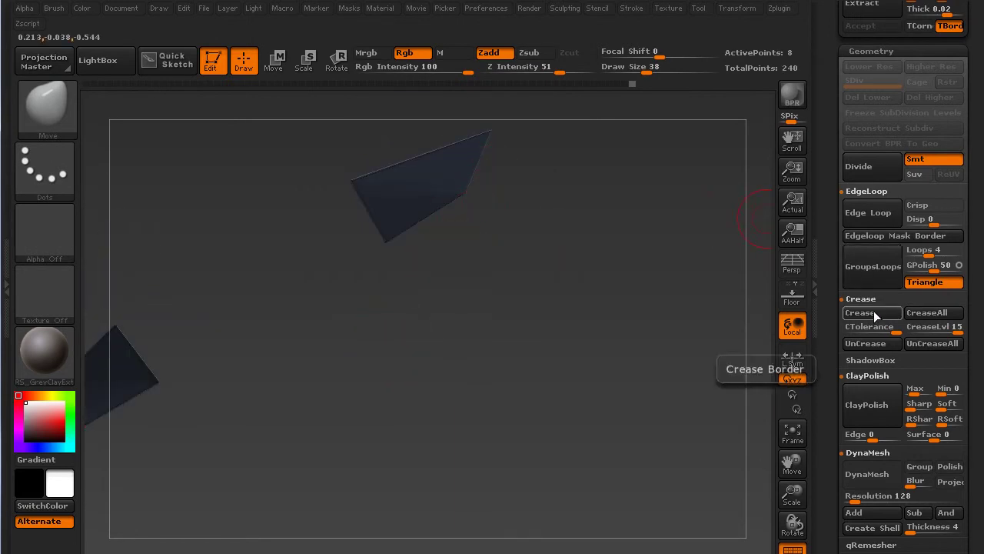
pyautogui.keyDown('ctrl'); pyautogui.keyDown('shift'); pyautogui.click(445, 377); pyautogui.keyUp('shift'); pyautogui.keyUp('ctrl')
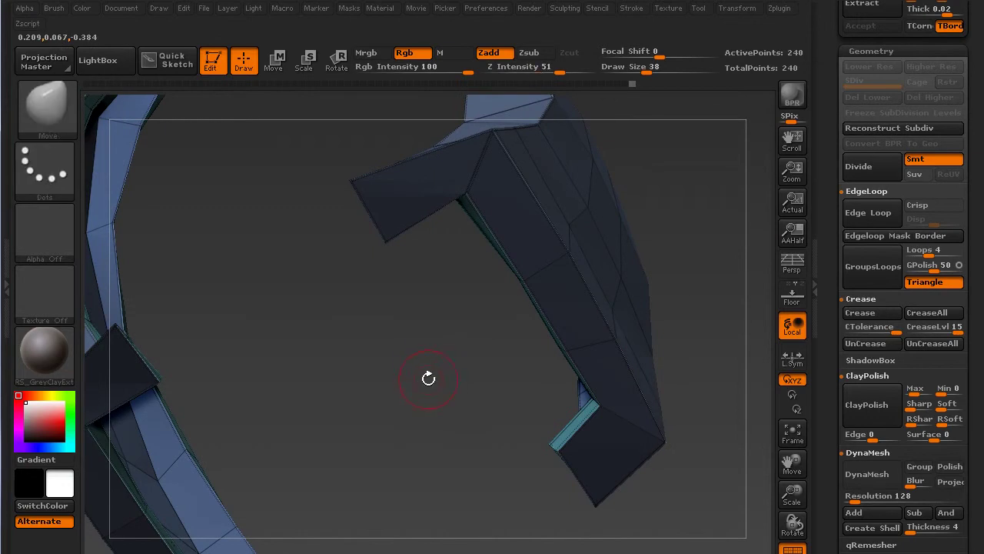
# - Subdivide the mesh three times to preview the creased upper tabs, then undo all three subdivisions
pyautogui.press('ctrl')
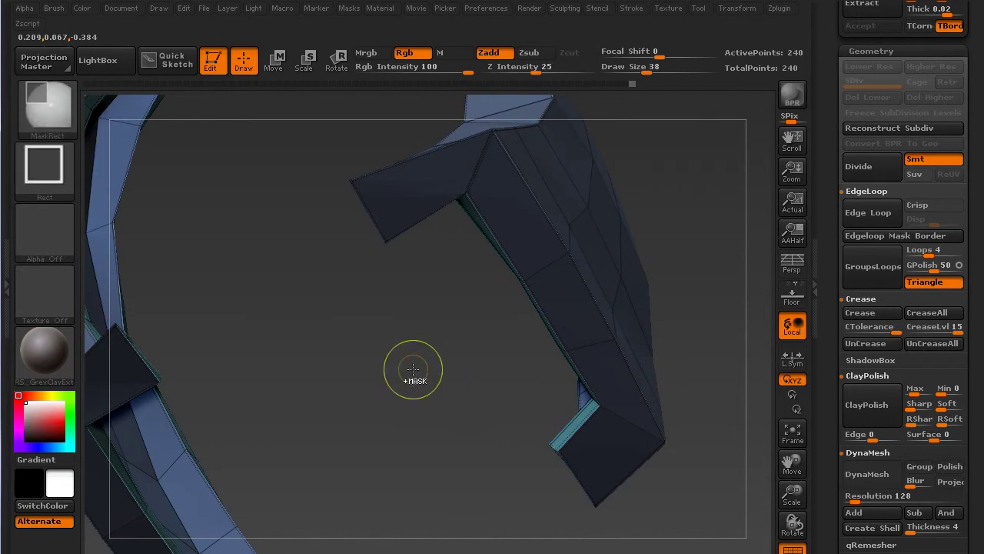
pyautogui.hotkey('ctrl', 'd')
pyautogui.hotkey('ctrl', 'd')
pyautogui.hotkey('ctrl', 'd')
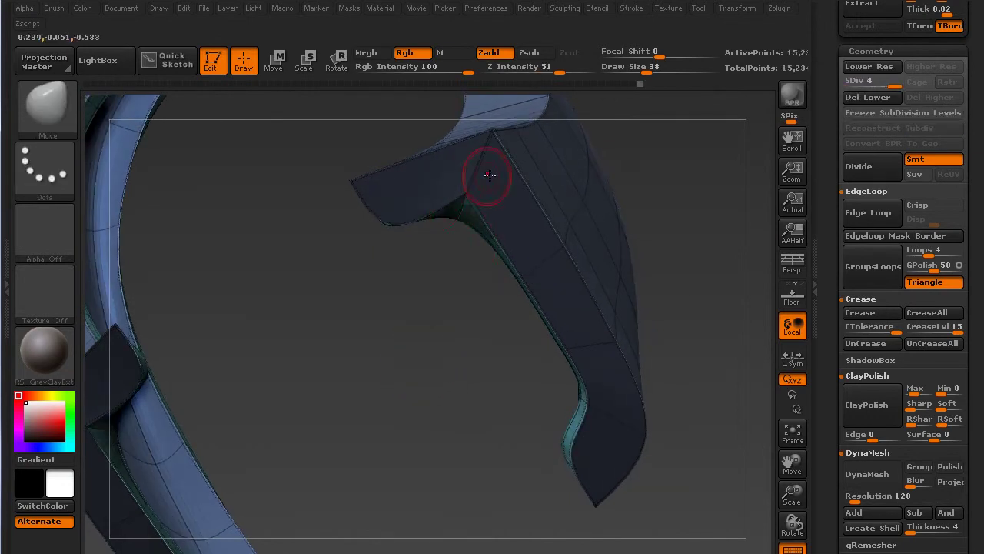
pyautogui.hotkey('ctrl', 'z')
pyautogui.hotkey('ctrl', 'z')
pyautogui.hotkey('ctrl', 'z')
# - Subdivide the mesh twice to check the inner rim at the tab corner, then undo both subdivisions
pyautogui.moveTo(398, 318); pyautogui.dragTo(412, 212)
pyautogui.moveTo(548, 227); pyautogui.dragTo(562, 241)
pyautogui.press('ctrl')
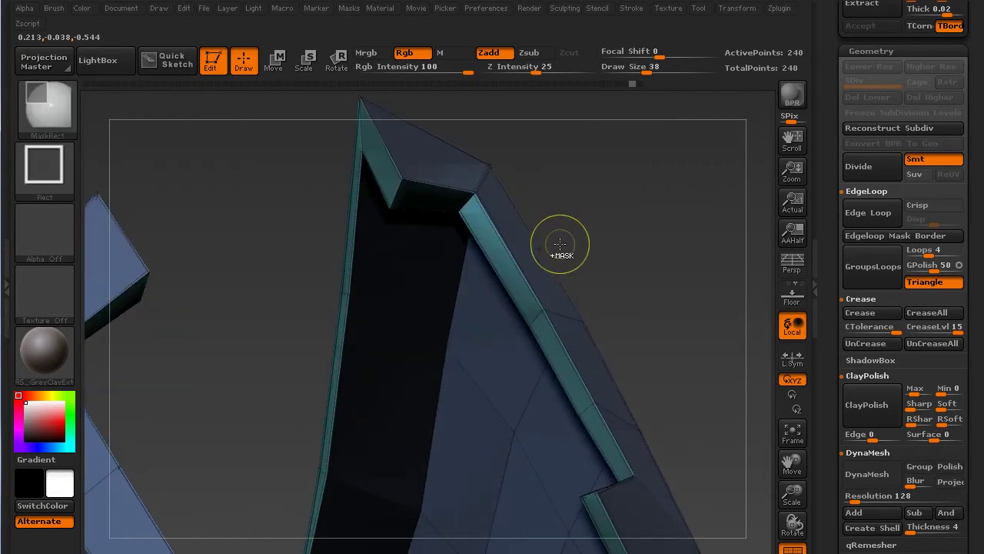
pyautogui.hotkey('ctrl', 'd')
pyautogui.hotkey('ctrl', 'd')
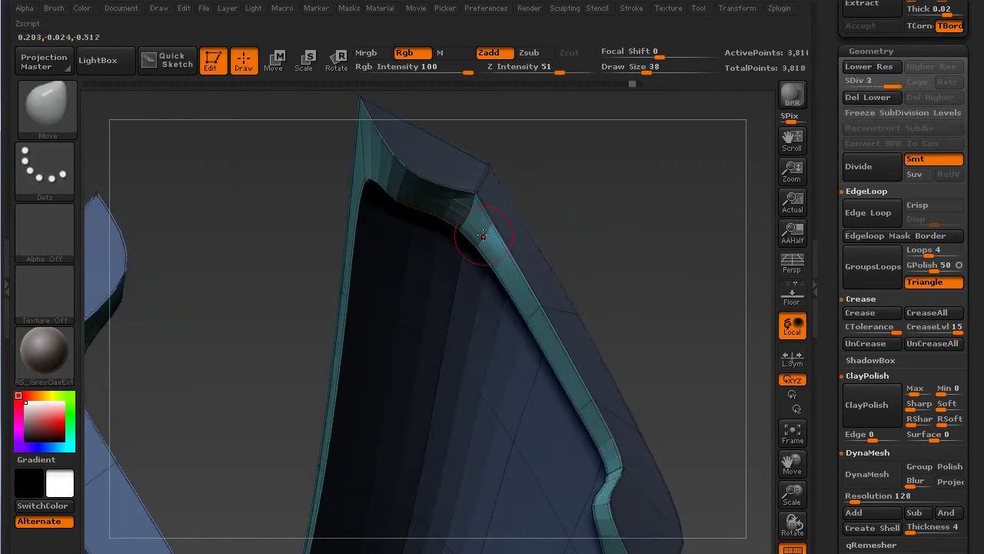
pyautogui.moveTo(604, 218)
pyautogui.mouseDown()
pyautogui.moveTo(592, 227)
pyautogui.moveTo(616, 217)
pyautogui.moveTo(536, 246)
pyautogui.moveTo(514, 299)
pyautogui.moveTo(650, 210)
pyautogui.moveTo(626, 290)
pyautogui.moveTo(650, 292)
pyautogui.moveTo(645, 260)
pyautogui.moveTo(589, 259)
pyautogui.moveTo(561, 220)
pyautogui.moveTo(567, 264)
pyautogui.moveTo(561, 251)
pyautogui.mouseUp()
pyautogui.hotkey('ctrl', 'z')
pyautogui.hotkey('ctrl', 'z')
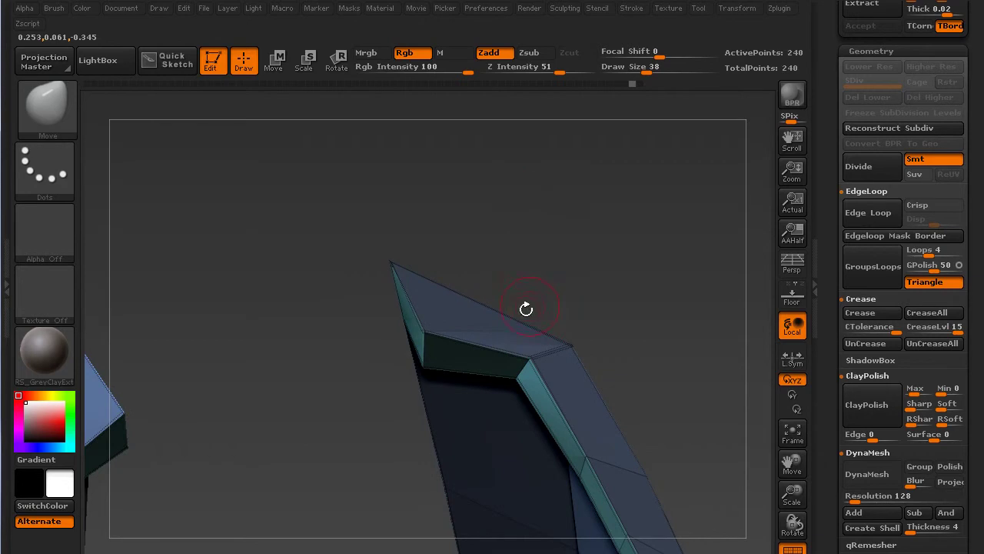
# - Isolate the thin strip running around the band's inner rim and assign it its own polygroup
pyautogui.keyDown('ctrl'); pyautogui.keyDown('shift'); pyautogui.click(480, 367); pyautogui.keyUp('shift'); pyautogui.keyUp('ctrl')
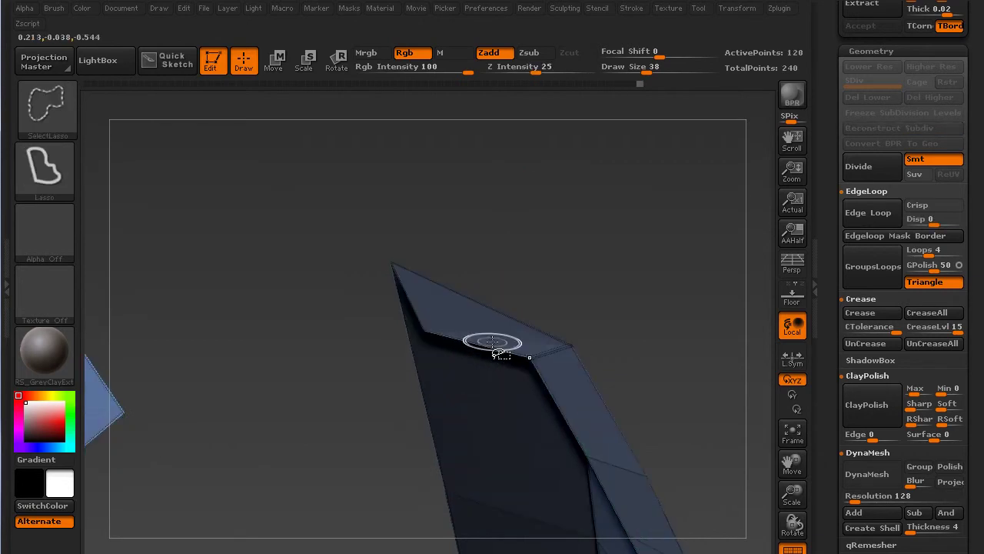
pyautogui.keyDown('ctrl'); pyautogui.keyDown('shift'); pyautogui.click(489, 347); pyautogui.keyUp('shift'); pyautogui.keyUp('ctrl')
pyautogui.keyDown('ctrl'); pyautogui.keyDown('shift'); pyautogui.click(480, 408); pyautogui.keyUp('shift'); pyautogui.keyUp('ctrl')
pyautogui.keyDown('ctrl'); pyautogui.keyDown('shift'); pyautogui.click(483, 403); pyautogui.keyUp('shift'); pyautogui.keyUp('ctrl')
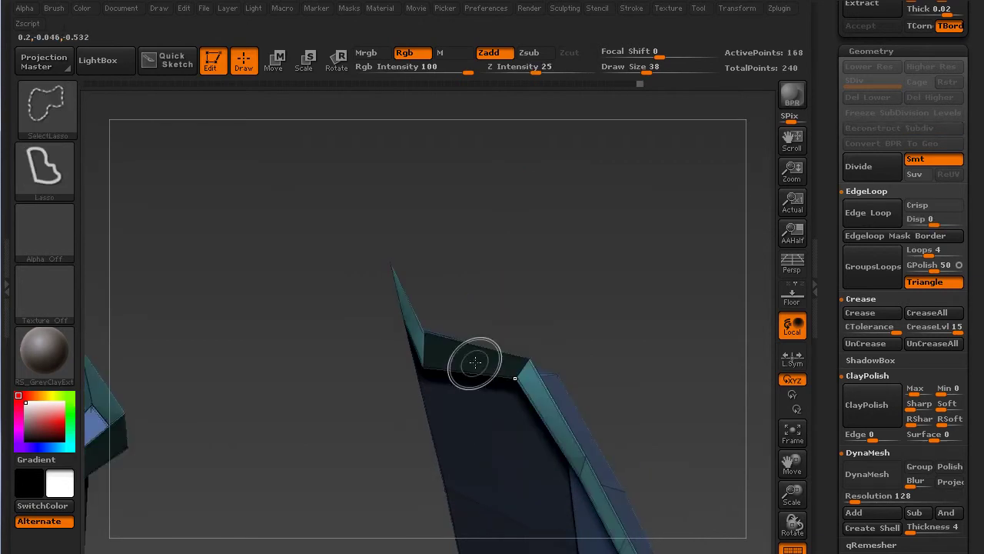
pyautogui.keyDown('ctrl'); pyautogui.keyDown('shift'); pyautogui.click(406, 280); pyautogui.keyUp('shift'); pyautogui.keyUp('ctrl')
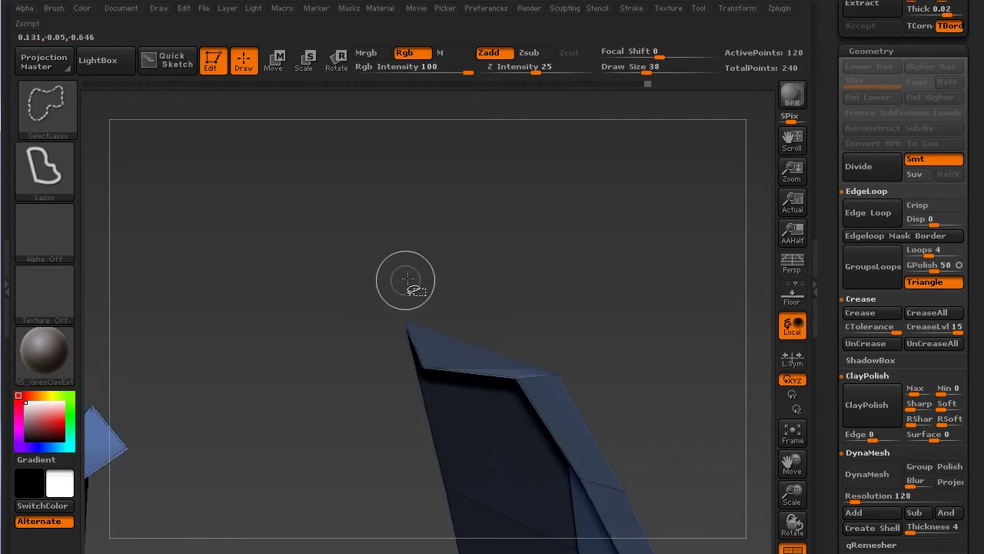
pyautogui.keyDown('ctrl'); pyautogui.keyDown('shift'); pyautogui.click(438, 331); pyautogui.keyUp('shift'); pyautogui.keyUp('ctrl')
pyautogui.keyDown('ctrl'); pyautogui.keyDown('shift'); pyautogui.click(533, 397); pyautogui.keyUp('shift'); pyautogui.keyUp('ctrl')
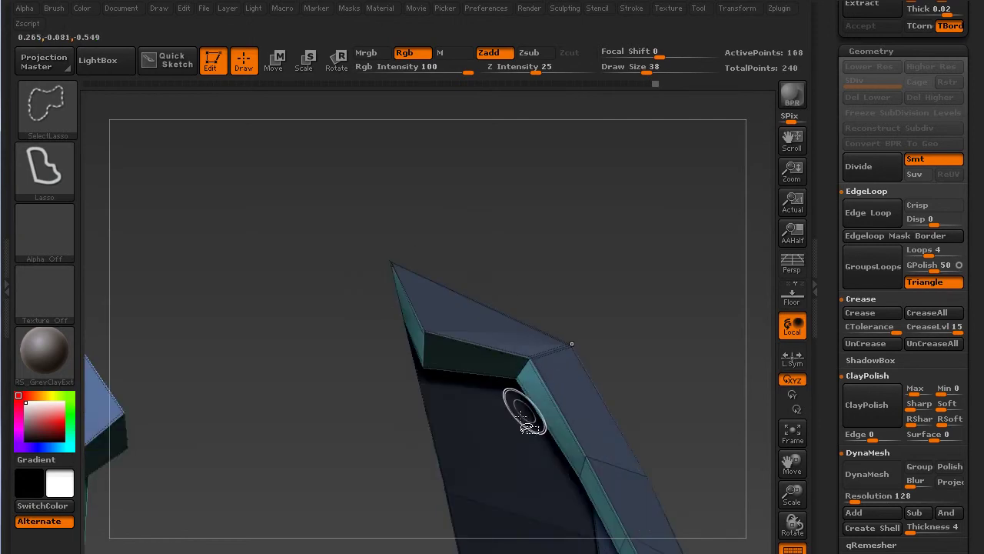
pyautogui.keyDown('ctrl'); pyautogui.keyDown('shift'); pyautogui.click(523, 415); pyautogui.keyUp('shift'); pyautogui.keyUp('ctrl')
pyautogui.keyDown('ctrl'); pyautogui.keyDown('shift'); pyautogui.click(546, 390); pyautogui.keyUp('shift'); pyautogui.keyUp('ctrl')
pyautogui.keyDown('ctrl'); pyautogui.keyDown('shift'); pyautogui.click(441, 512); pyautogui.keyUp('shift'); pyautogui.keyUp('ctrl')
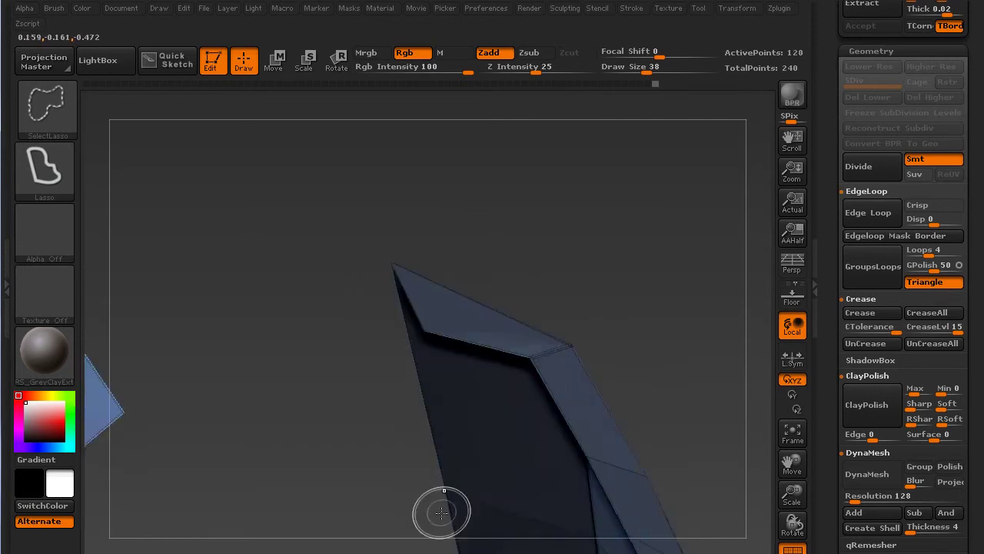
pyautogui.keyDown('ctrl'); pyautogui.keyDown('shift'); pyautogui.click(564, 332); pyautogui.keyUp('shift'); pyautogui.keyUp('ctrl')
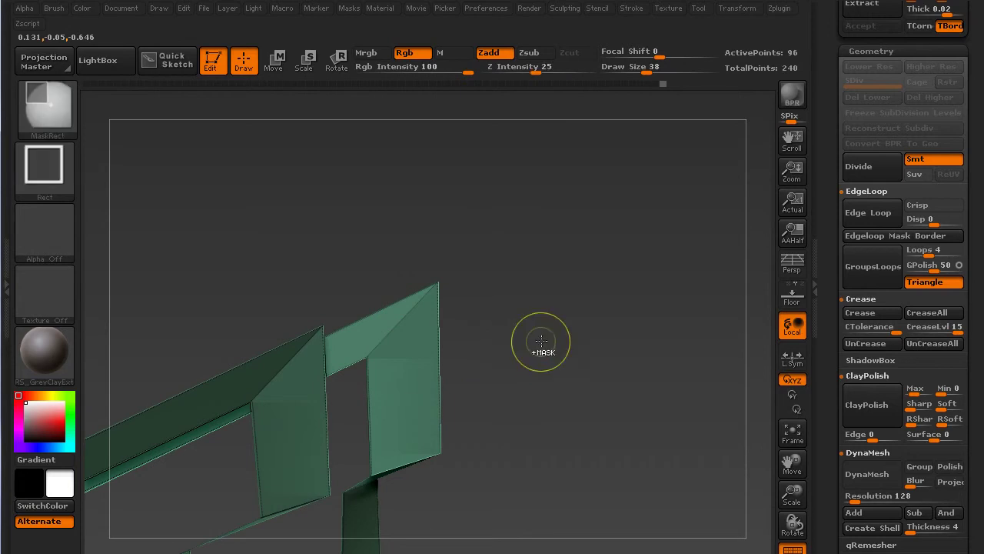
# - Isolate the rim strip's short pieces at the end tabs, crease their border, and show the whole mesh again
pyautogui.moveTo(531, 334)
pyautogui.keyDown('ctrl'); pyautogui.keyDown('shift'); pyautogui.mouseDown()
pyautogui.moveTo(342, 419)
pyautogui.moveTo(487, 407)
pyautogui.mouseUp(); pyautogui.keyUp('shift'); pyautogui.keyUp('ctrl')
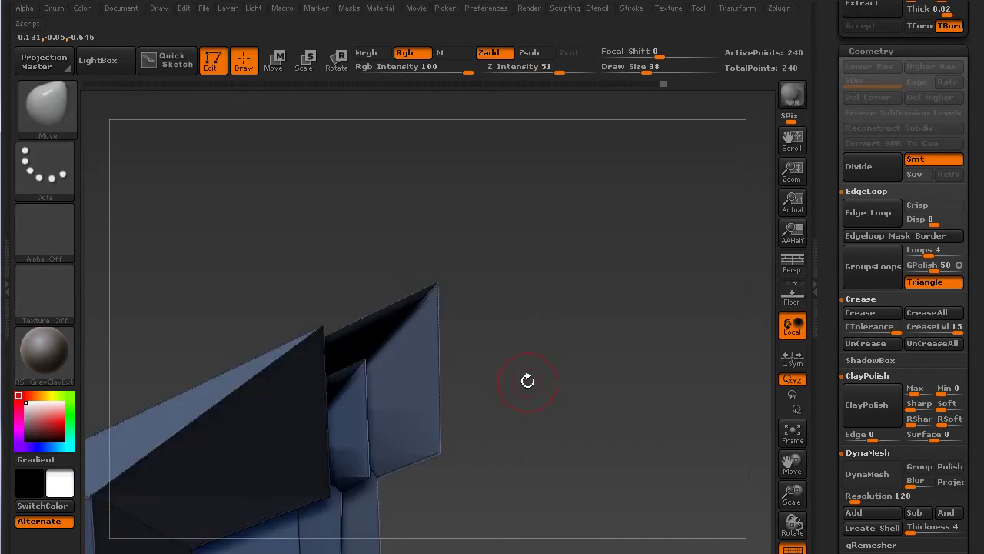
pyautogui.hotkey('ctrl', 'z')
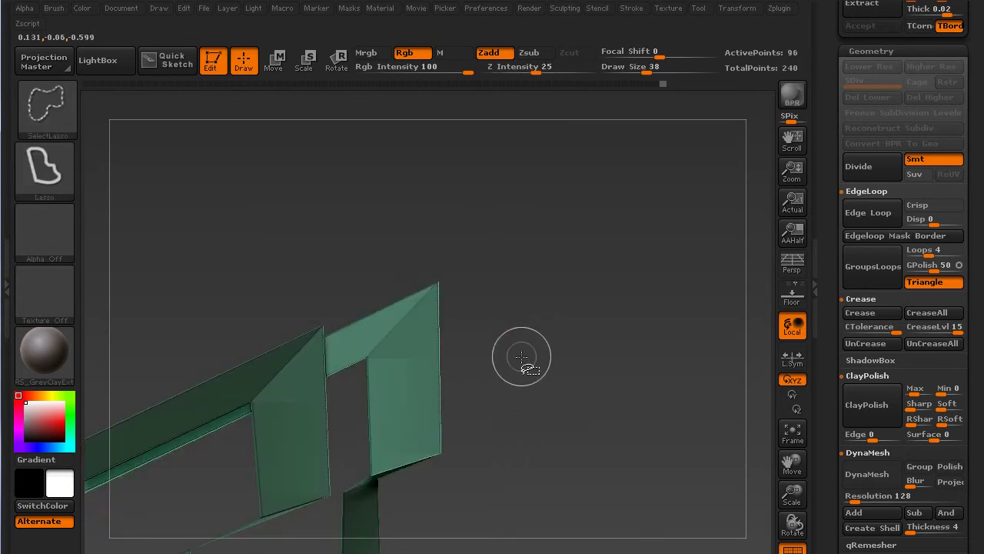
pyautogui.moveTo(523, 355)
pyautogui.mouseDown()
pyautogui.moveTo(492, 349)
pyautogui.moveTo(497, 324)
pyautogui.moveTo(527, 337)
pyautogui.moveTo(500, 331)
pyautogui.mouseUp()
pyautogui.moveTo(339, 188)
pyautogui.keyDown('ctrl'); pyautogui.keyDown('shift'); pyautogui.mouseDown()
pyautogui.moveTo(208, 226)
pyautogui.moveTo(254, 419)
pyautogui.moveTo(633, 451)
pyautogui.moveTo(658, 198)
pyautogui.mouseUp(); pyautogui.keyUp('shift'); pyautogui.keyUp('ctrl')
pyautogui.moveTo(743, 308)
pyautogui.keyDown('alt'); pyautogui.mouseDown()
pyautogui.moveTo(650, 308)
pyautogui.moveTo(703, 319)
pyautogui.moveTo(559, 328)
pyautogui.mouseUp(); pyautogui.keyUp('alt')
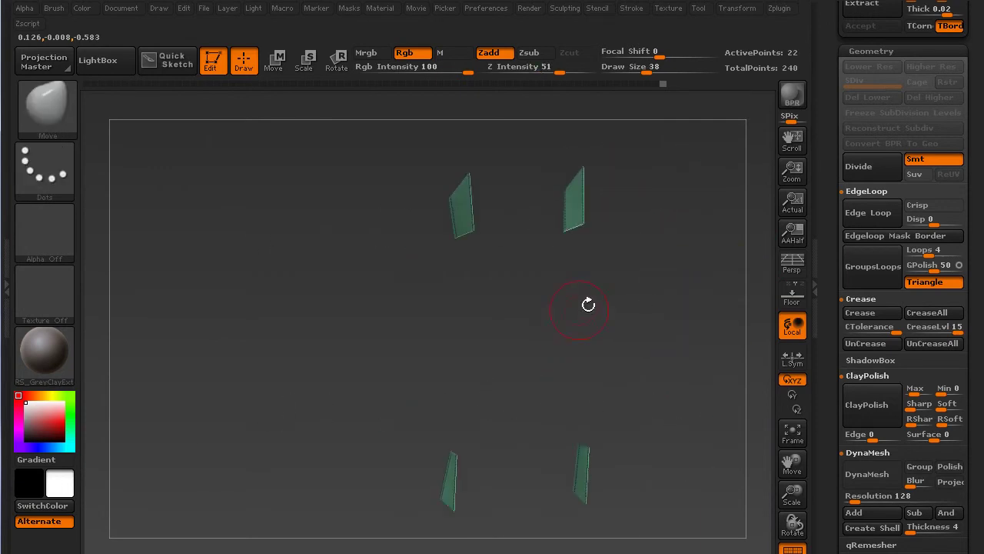
pyautogui.click(871, 316)
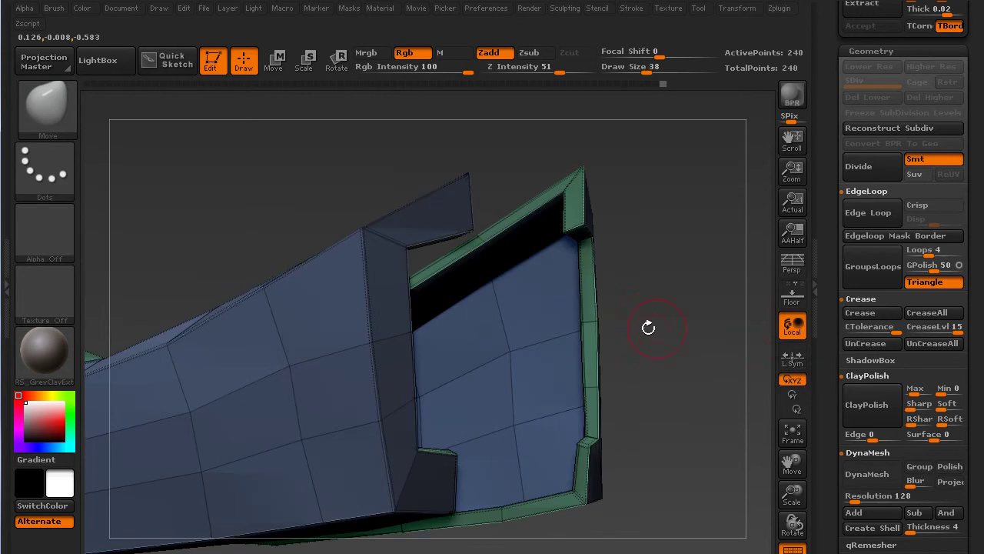
# - Subdivide the mesh twice and inspect the creased rim and end tabs from several angles
pyautogui.moveTo(671, 327); pyautogui.dragTo(653, 352)
pyautogui.hotkey('ctrl', 'd')
pyautogui.hotkey('ctrl', 'd')
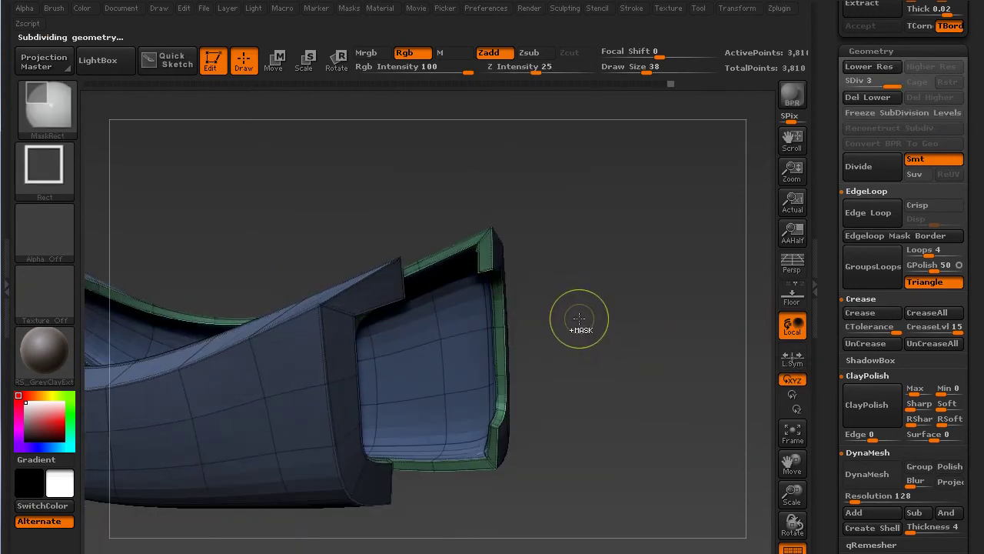
pyautogui.moveTo(593, 318)
pyautogui.mouseDown()
pyautogui.moveTo(631, 321)
pyautogui.moveTo(547, 340)
pyautogui.moveTo(575, 339)
pyautogui.mouseUp()
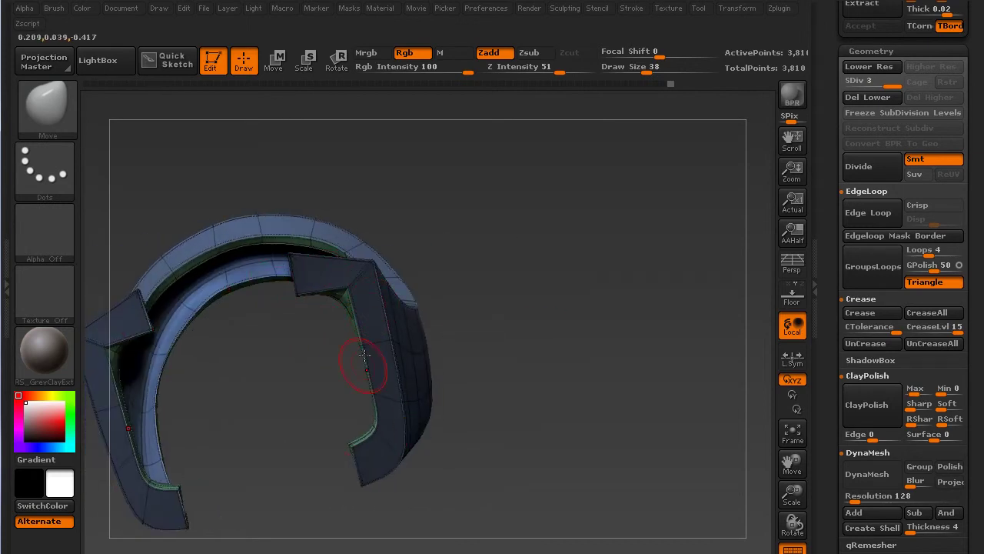
pyautogui.moveTo(415, 280); pyautogui.dragTo(542, 256)
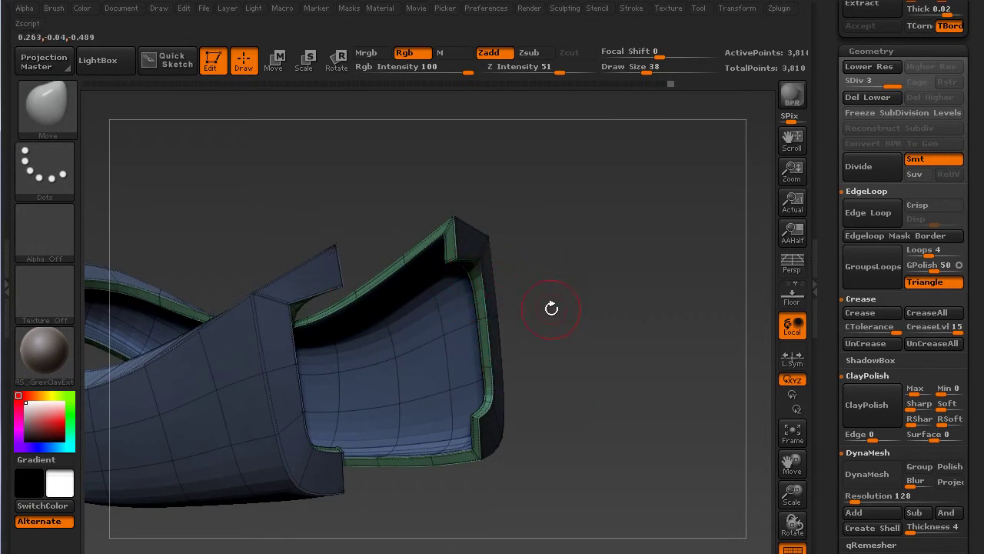
pyautogui.moveTo(578, 278); pyautogui.dragTo(595, 313)
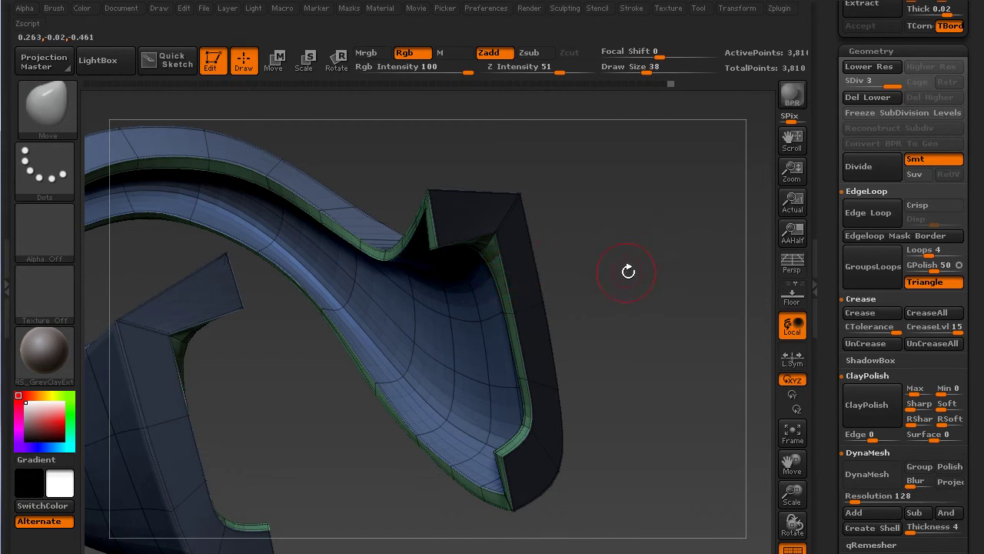
pyautogui.moveTo(628, 276)
pyautogui.mouseDown()
pyautogui.moveTo(636, 301)
pyautogui.moveTo(637, 269)
pyautogui.moveTo(650, 261)
pyautogui.moveTo(643, 271)
pyautogui.mouseUp()
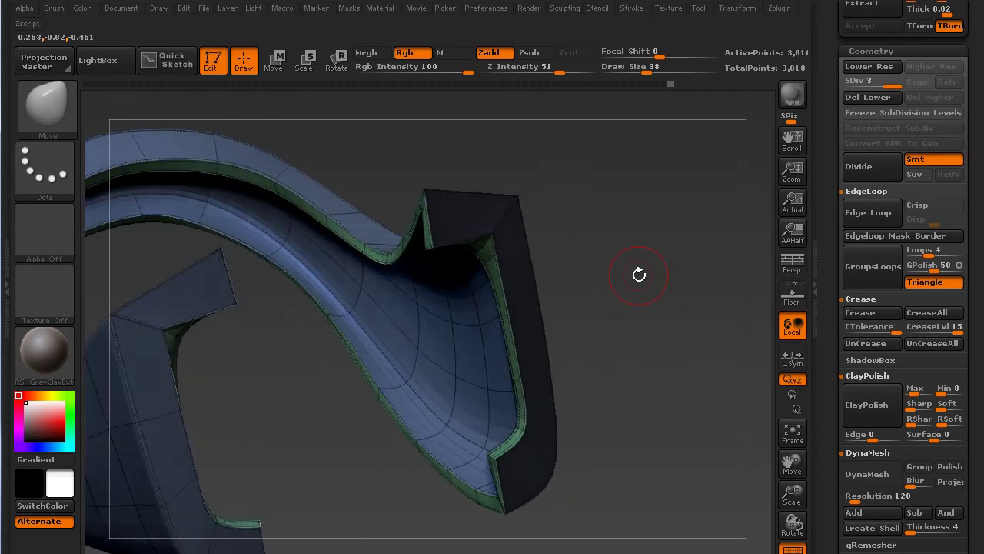